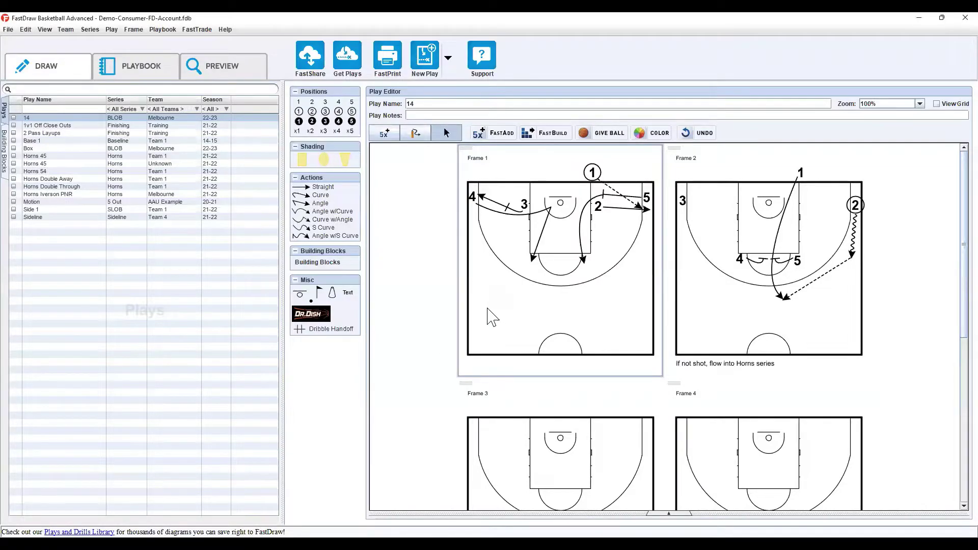
- Start a new play called Double Drag
{"action": "left_click", "coordinate": [111, 30]}
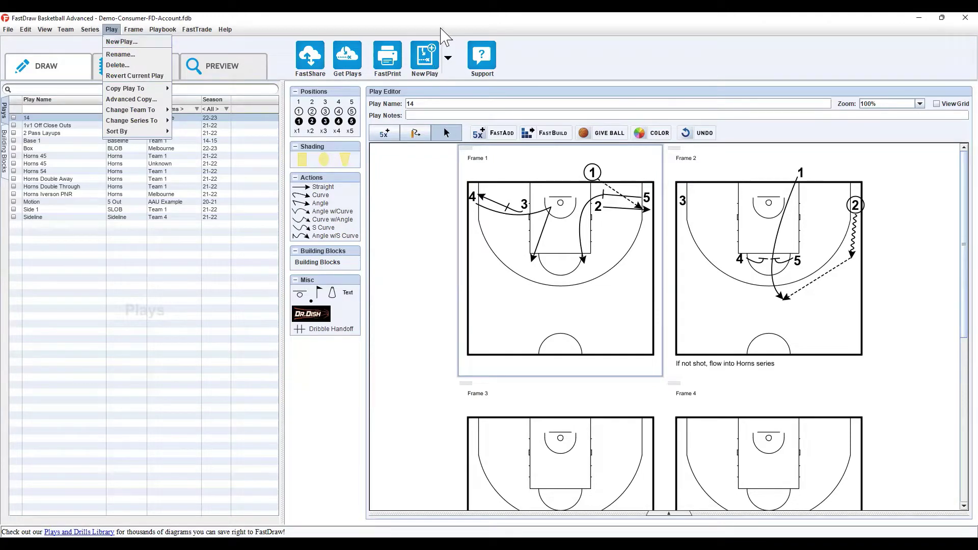
{"action": "left_click", "coordinate": [436, 56]}
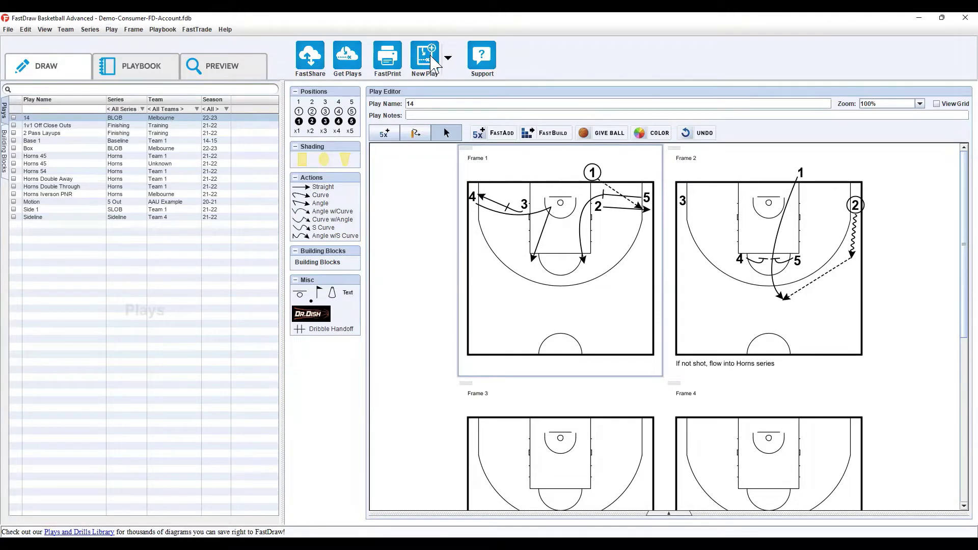
{"action": "left_click", "coordinate": [430, 58]}
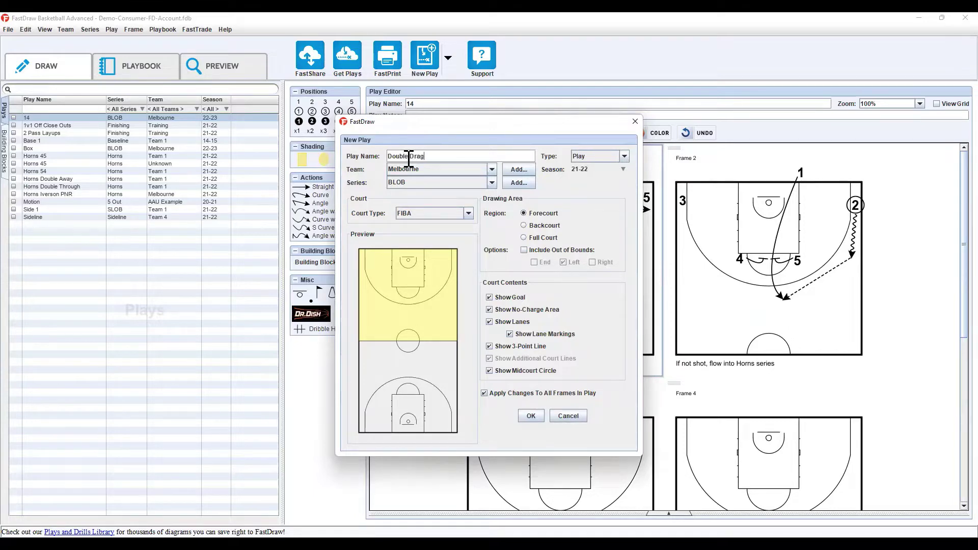
- Add the new team South East Melbourne for the play
{"action": "left_click", "coordinate": [413, 170]}
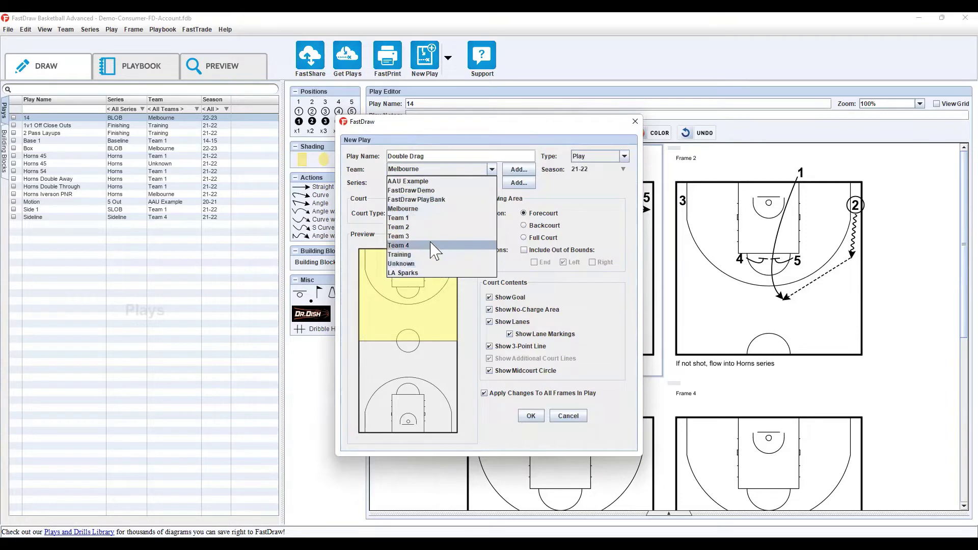
{"action": "left_click", "coordinate": [523, 173]}
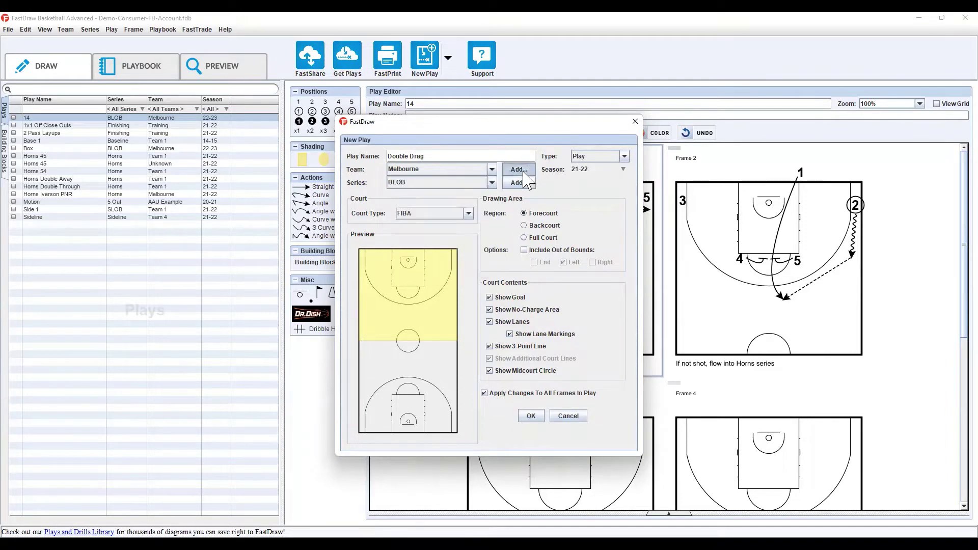
{"action": "left_click", "coordinate": [524, 172]}
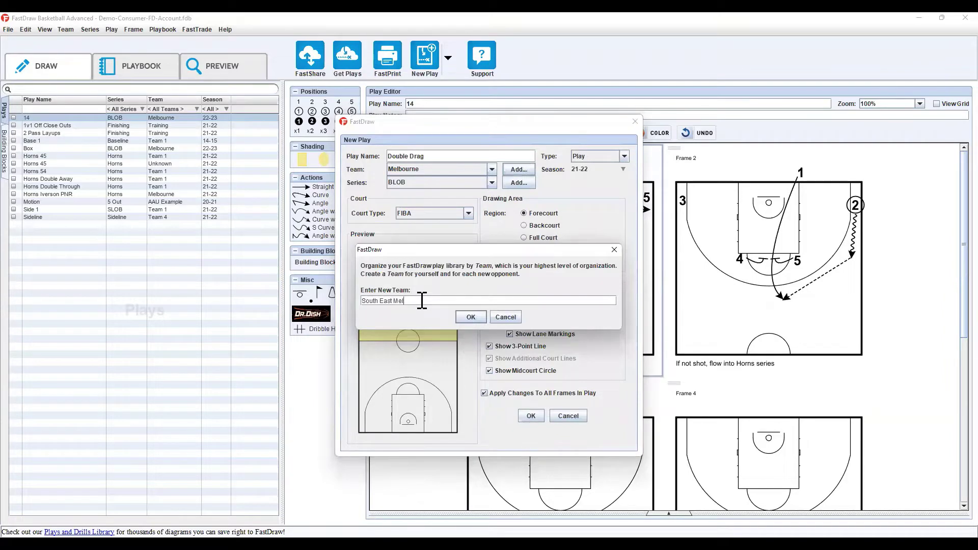
{"action": "key", "text": "Return"}
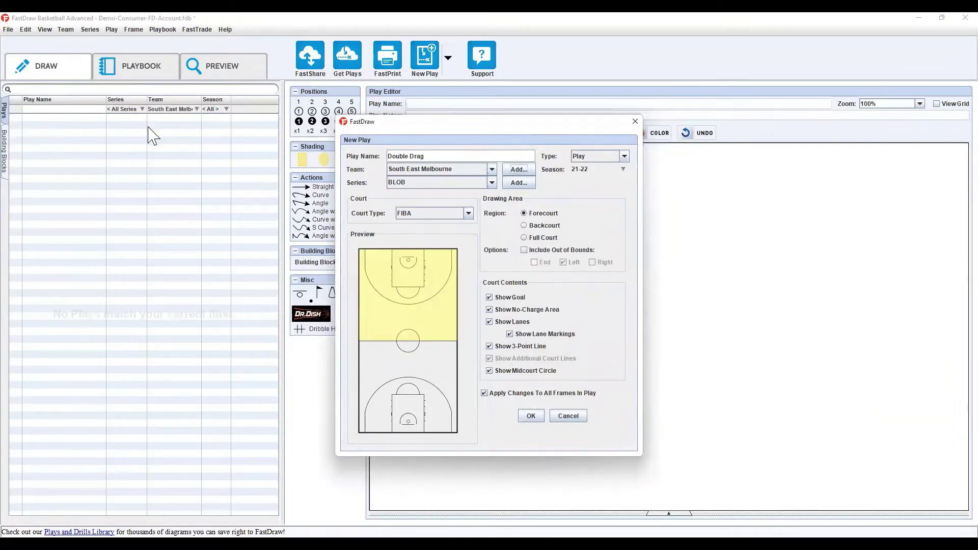
{"action": "left_click", "coordinate": [476, 170]}
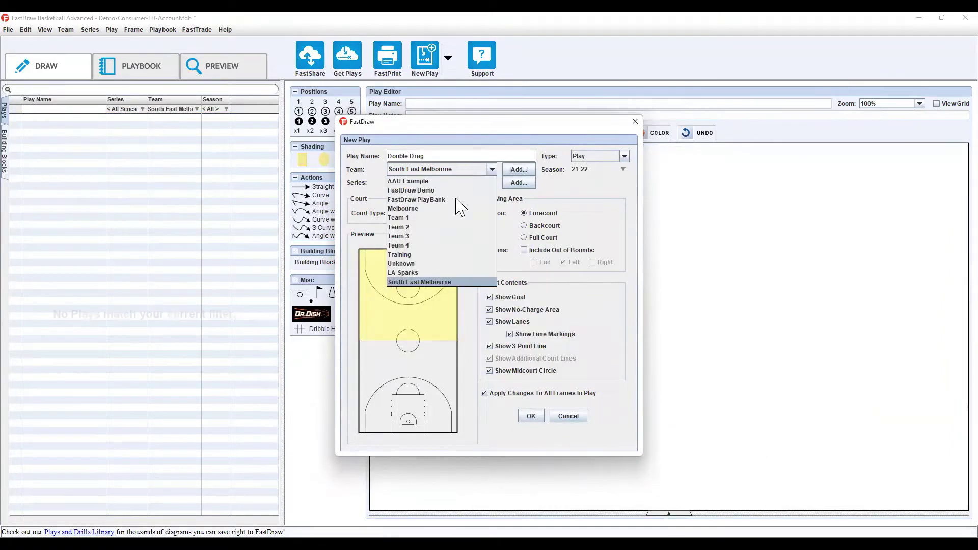
{"action": "left_click", "coordinate": [479, 169]}
- Set the play's series to Horns
{"action": "left_click", "coordinate": [436, 182]}
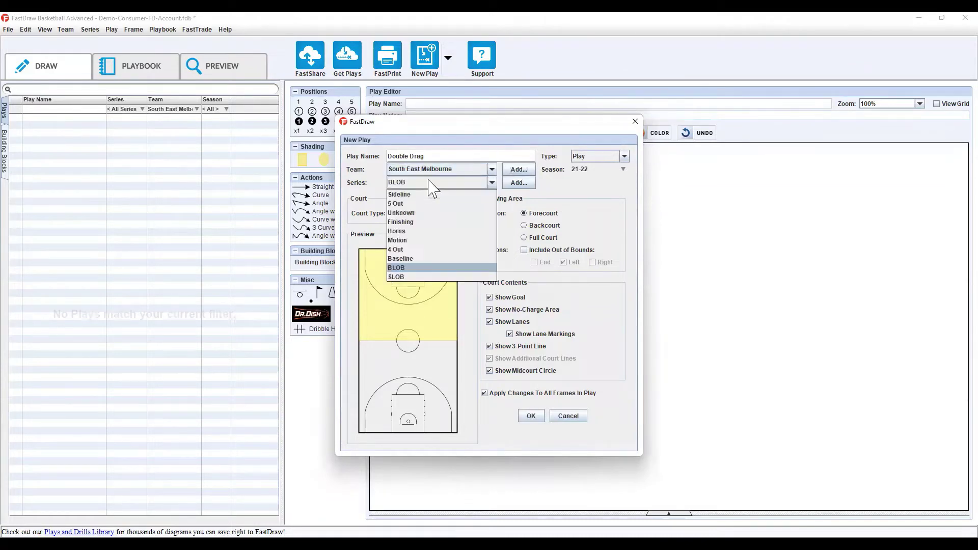
{"action": "left_click", "coordinate": [408, 232]}
{"action": "left_click", "coordinate": [464, 181]}
{"action": "left_click", "coordinate": [565, 188]}
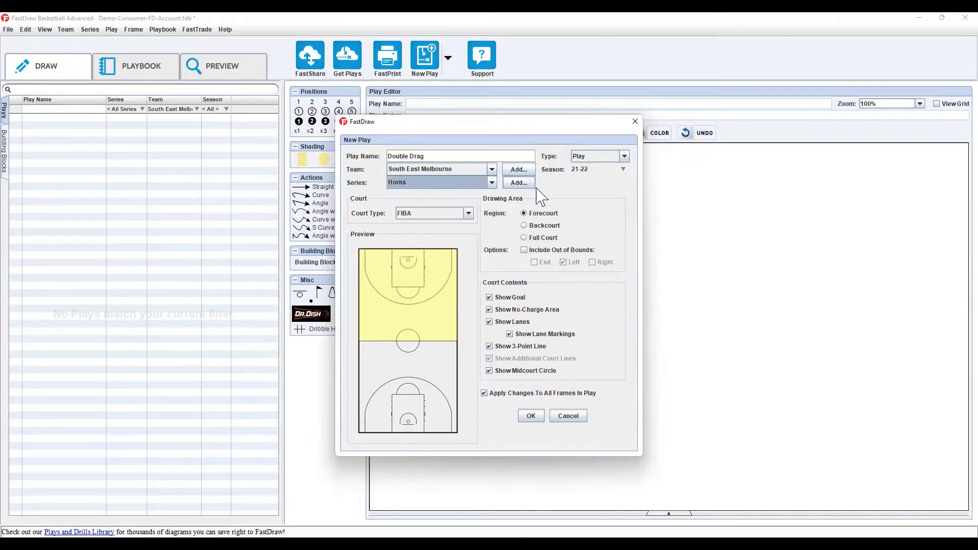
- Make the play a Building Block for the 22-23 season
{"action": "left_click", "coordinate": [601, 157]}
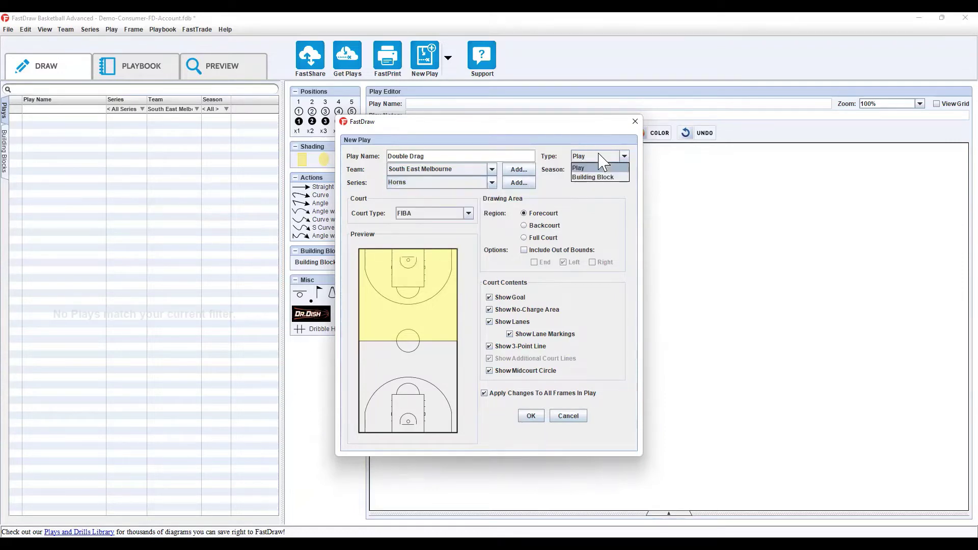
{"action": "left_click", "coordinate": [595, 178]}
{"action": "left_click", "coordinate": [580, 171]}
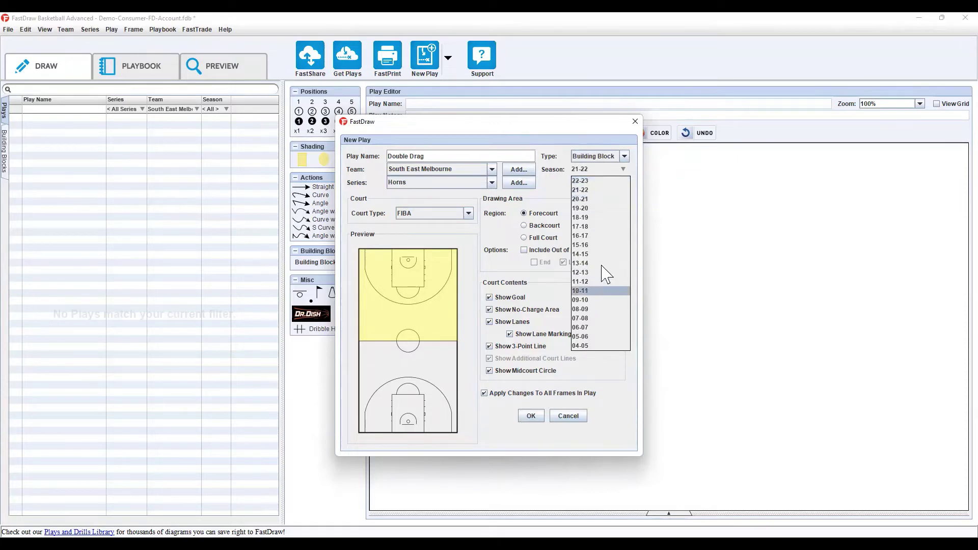
{"action": "left_click", "coordinate": [552, 173]}
{"action": "left_click", "coordinate": [606, 170]}
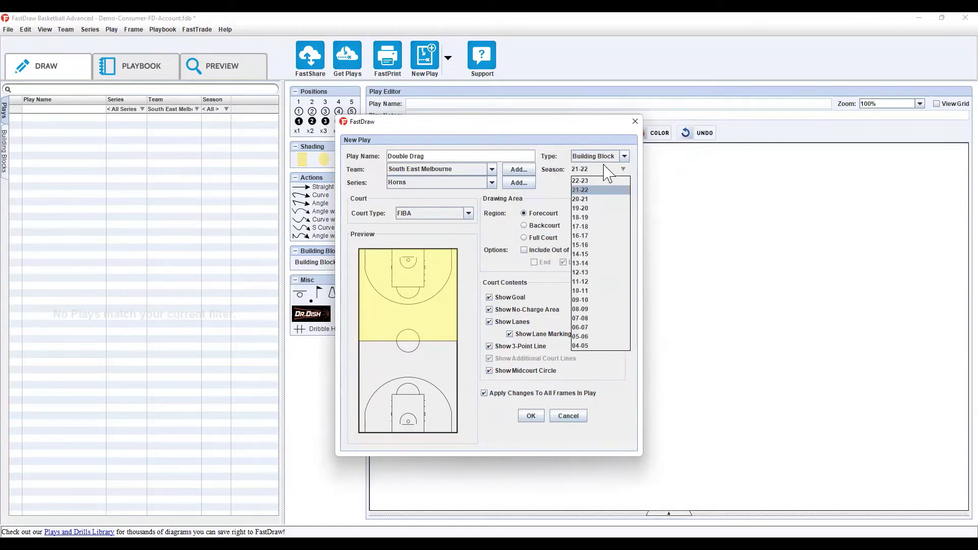
{"action": "left_click", "coordinate": [586, 181]}
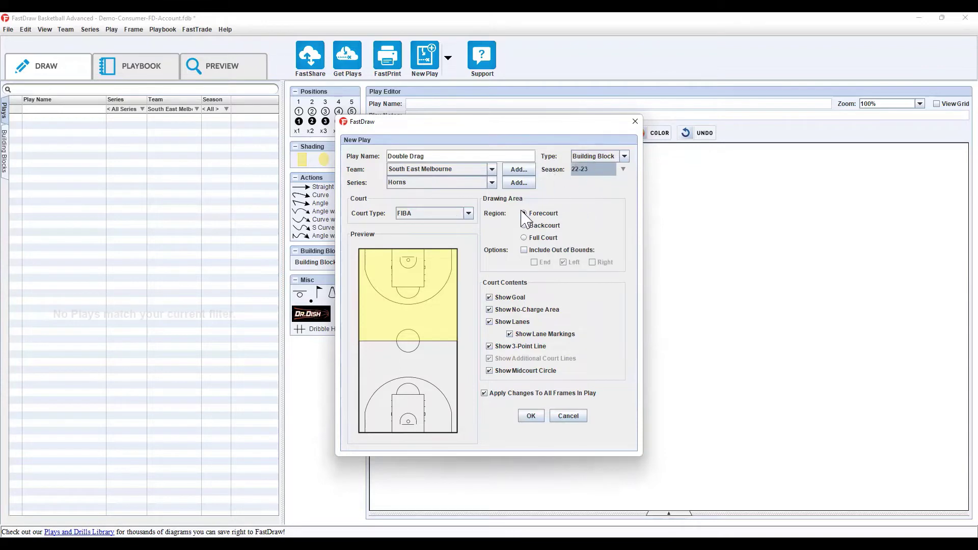
- Switch the court type from WNBA to NBA, then reopen the court type list
{"action": "left_click", "coordinate": [450, 218]}
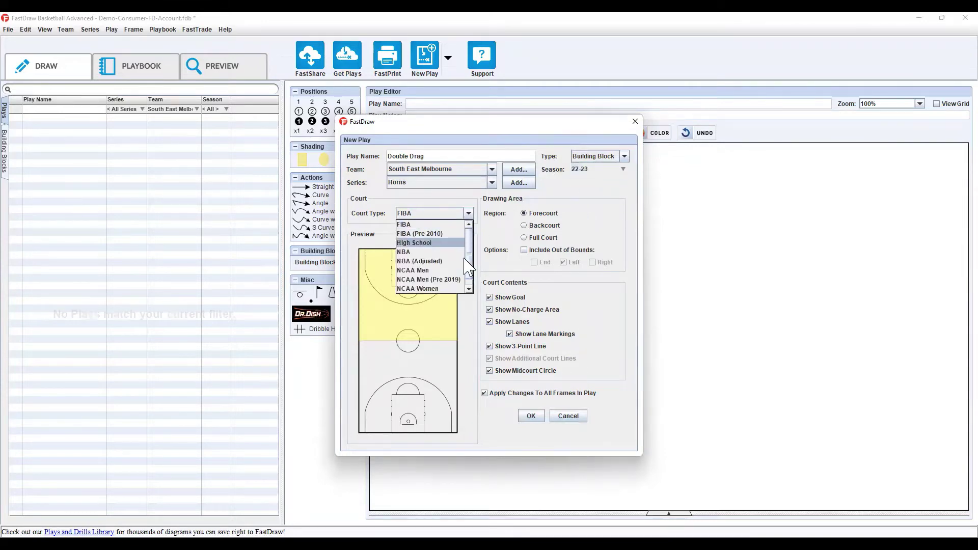
{"action": "left_click", "coordinate": [419, 297]}
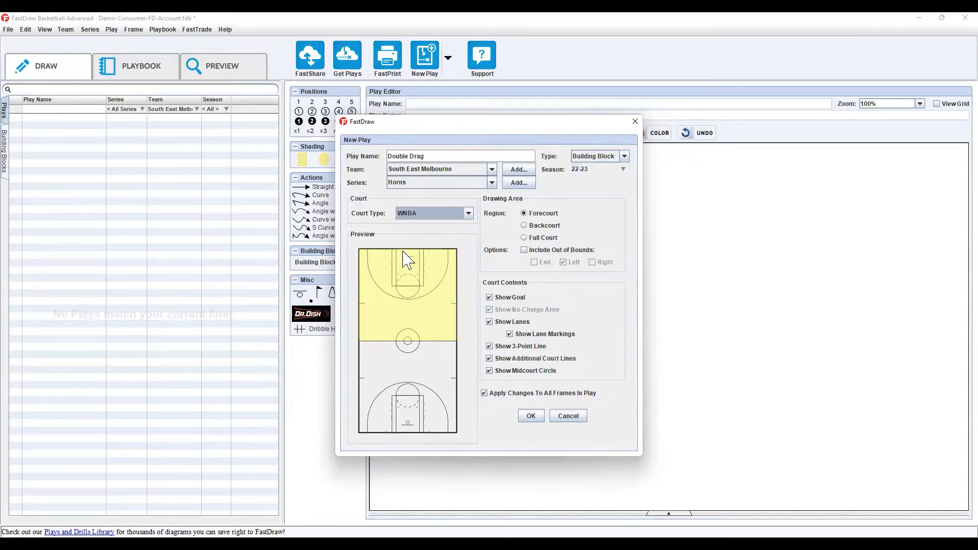
{"action": "left_click", "coordinate": [457, 213]}
{"action": "left_click", "coordinate": [439, 248]}
{"action": "left_click", "coordinate": [457, 213]}
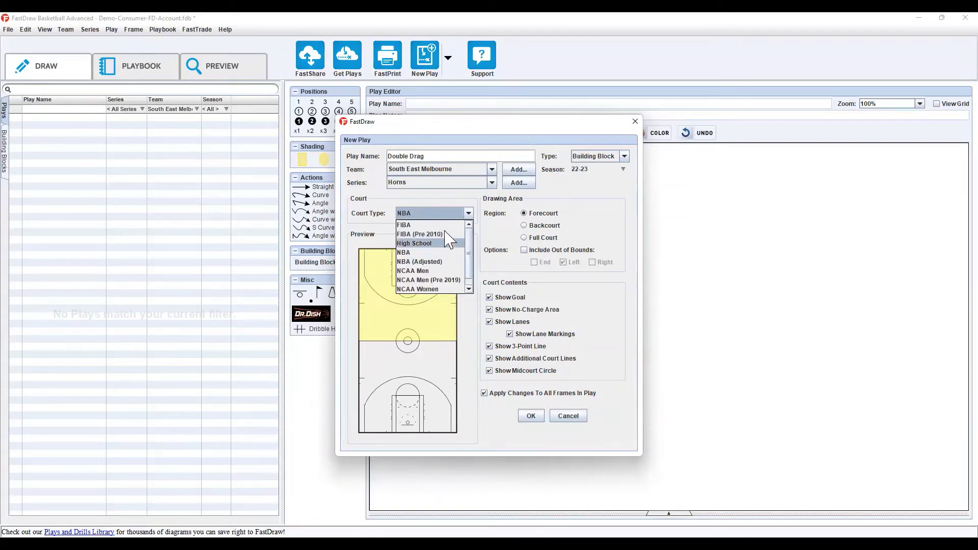
- Set the court type back to FIBA and the drawing area to the forecourt
{"action": "left_click", "coordinate": [428, 225]}
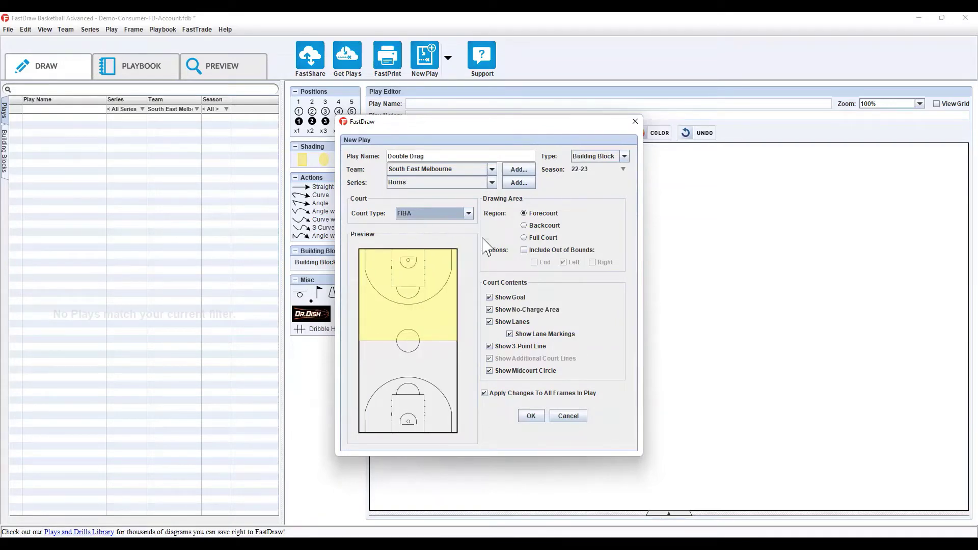
{"action": "left_click", "coordinate": [532, 225]}
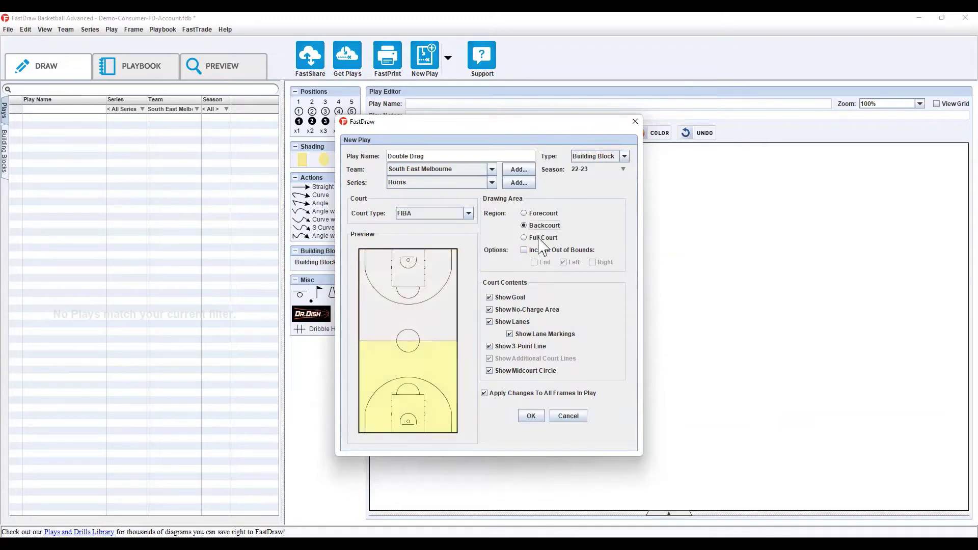
{"action": "left_click", "coordinate": [532, 238]}
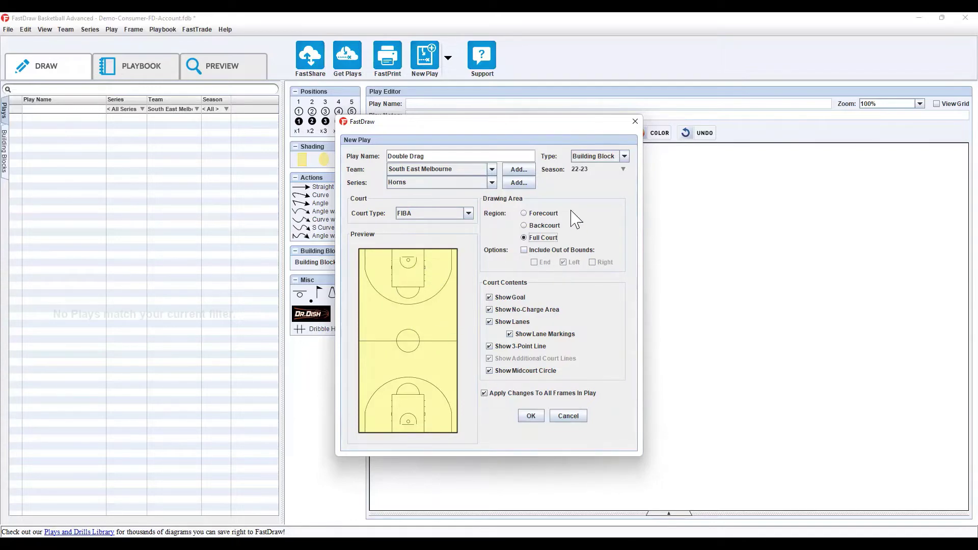
{"action": "left_click", "coordinate": [538, 227]}
{"action": "left_click", "coordinate": [542, 214]}
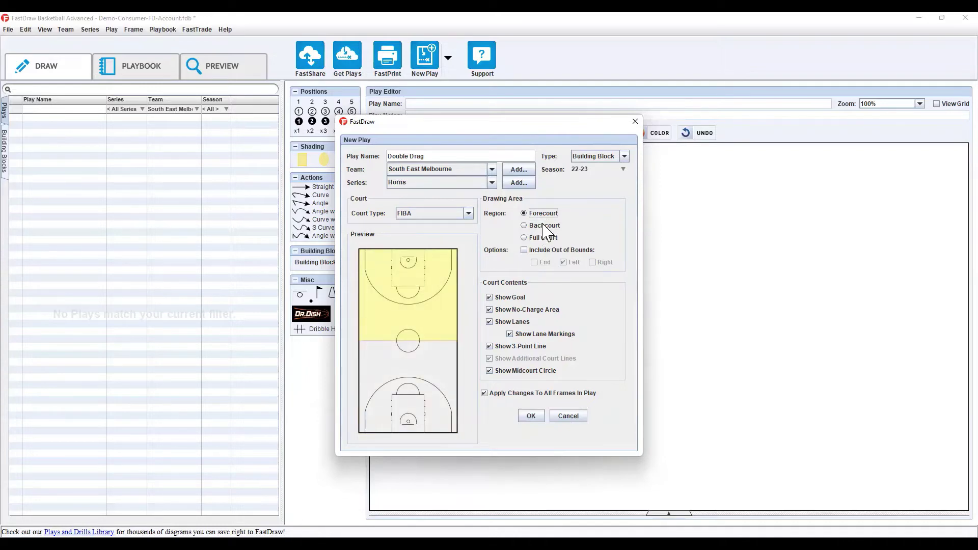
{"action": "left_click", "coordinate": [545, 227]}
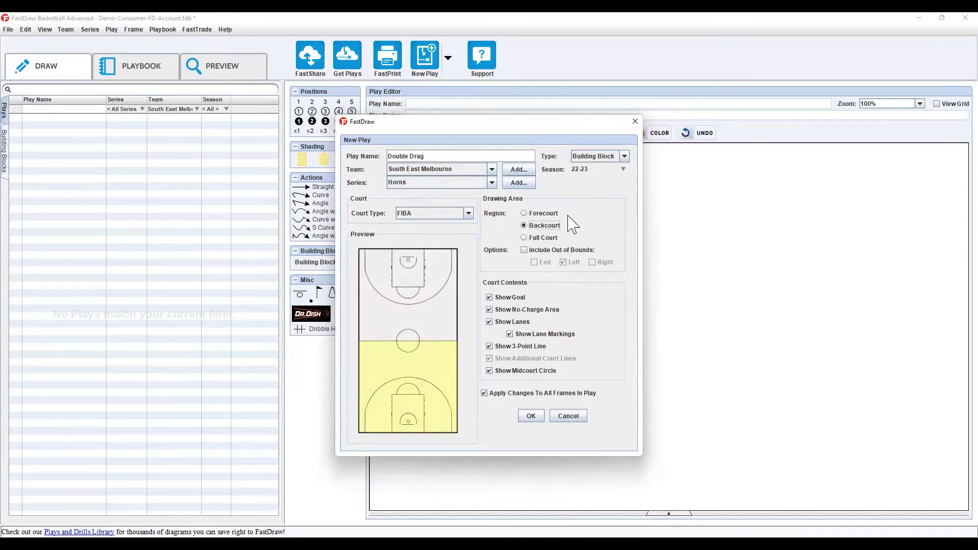
{"action": "left_click", "coordinate": [542, 214]}
- Leave out all out-of-bounds areas after trying end, left and right options
{"action": "left_click", "coordinate": [536, 253]}
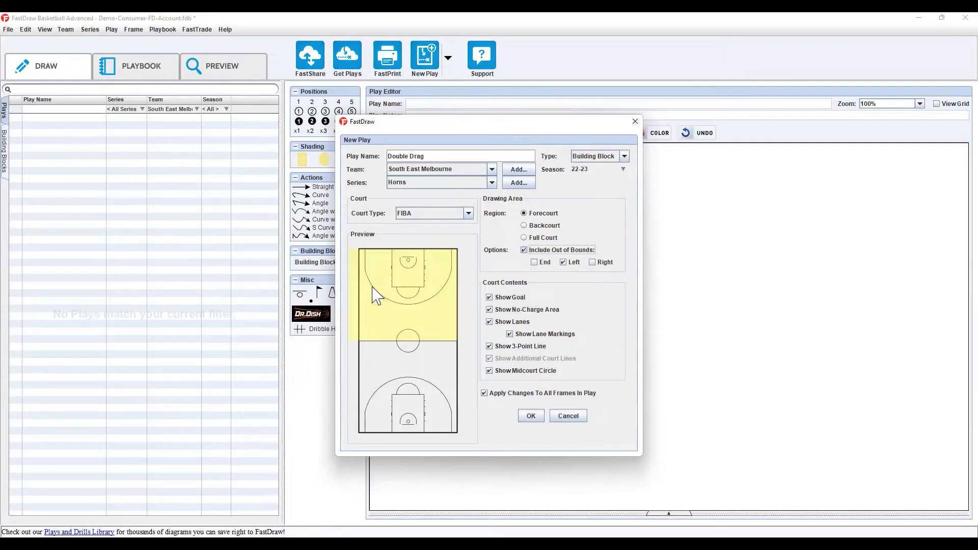
{"action": "left_click", "coordinate": [592, 262]}
{"action": "left_click", "coordinate": [564, 262]}
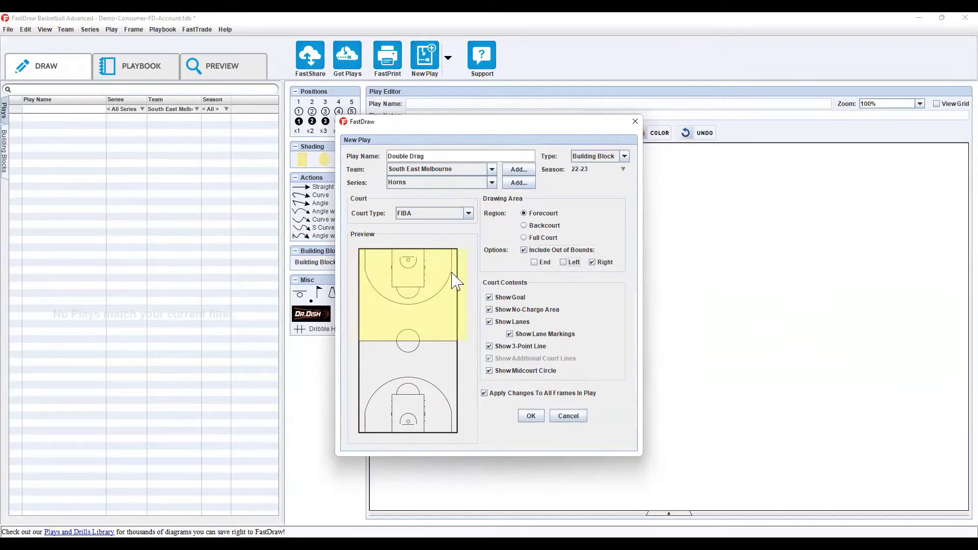
{"action": "left_click", "coordinate": [596, 262]}
{"action": "left_click", "coordinate": [573, 249]}
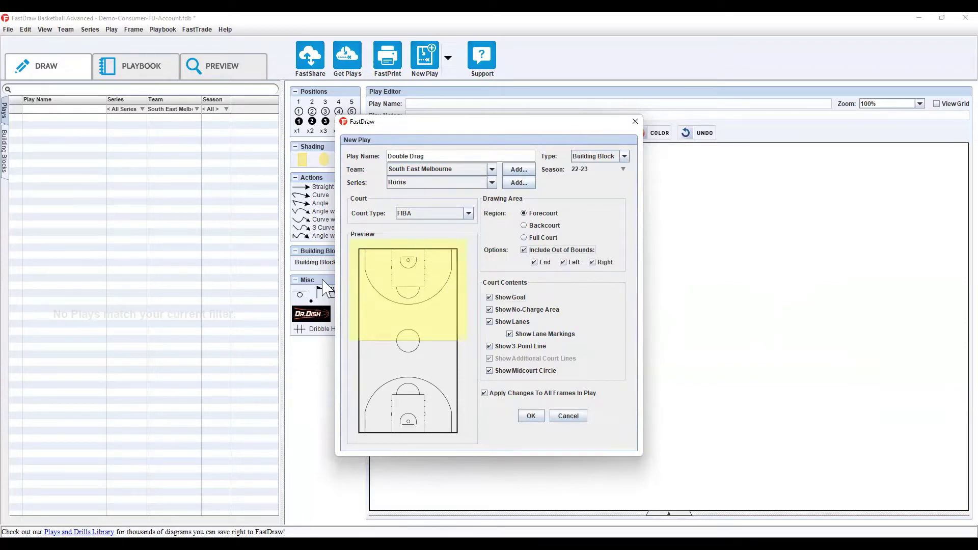
{"action": "left_click", "coordinate": [573, 263]}
{"action": "left_click", "coordinate": [599, 263]}
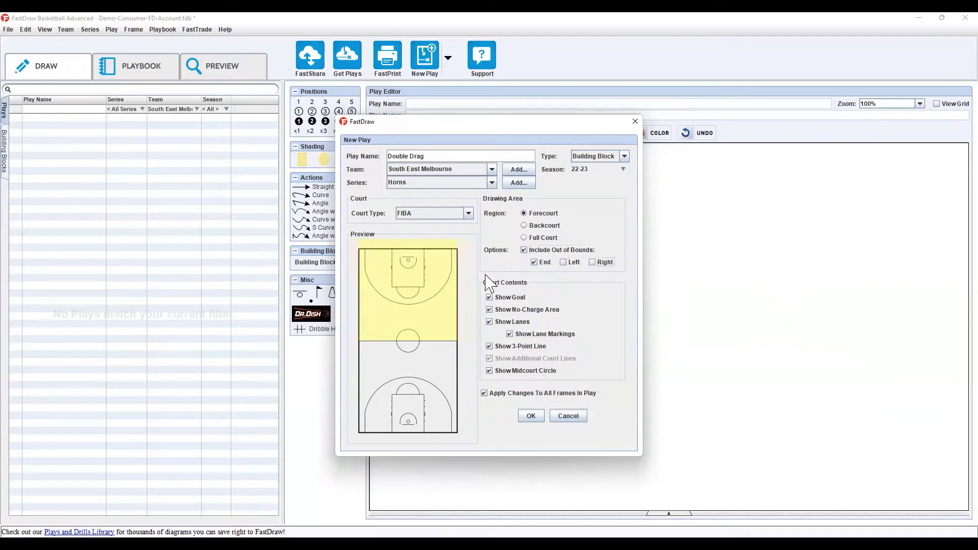
{"action": "left_click", "coordinate": [532, 250]}
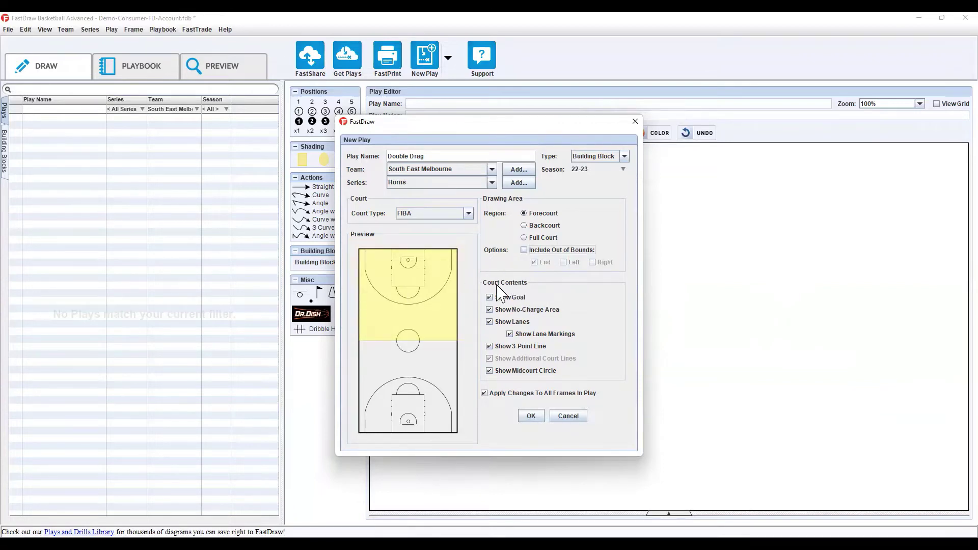
- Keep lanes and the 3-point line shown and turn on lane markings
{"action": "left_click", "coordinate": [515, 322]}
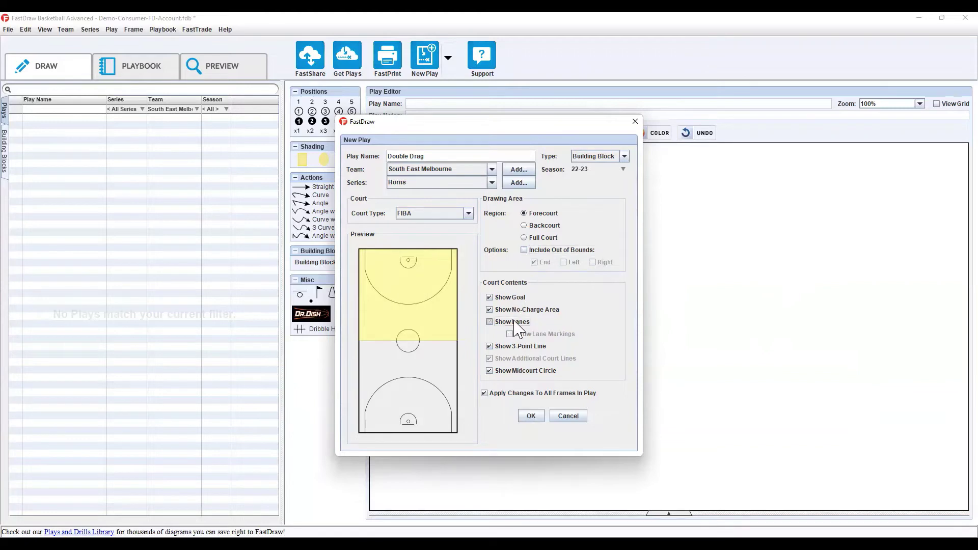
{"action": "left_click", "coordinate": [520, 326]}
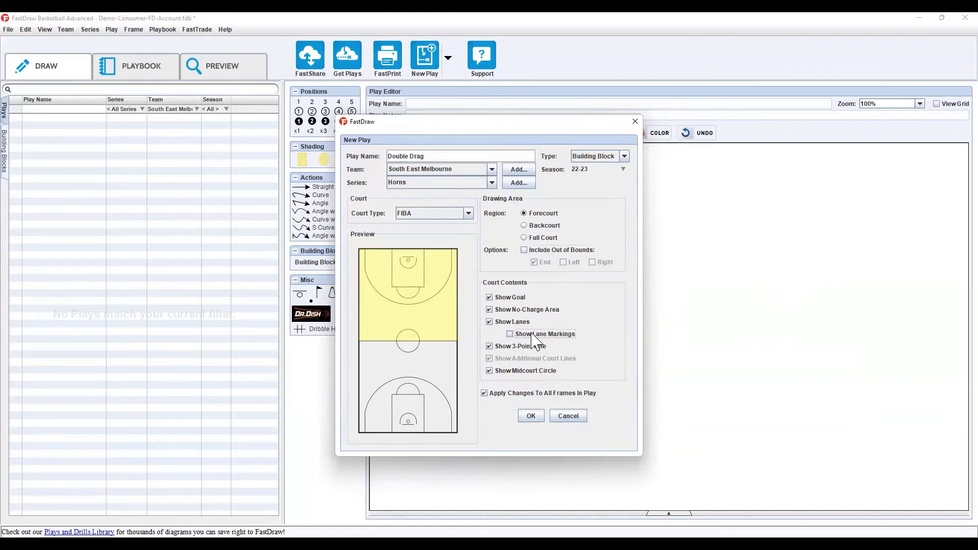
{"action": "left_click", "coordinate": [533, 338]}
{"action": "left_click", "coordinate": [515, 347]}
{"action": "left_click", "coordinate": [514, 347]}
- Create the play, update the filter, and undo a trial quick 1–5 player layout
{"action": "left_click", "coordinate": [531, 417]}
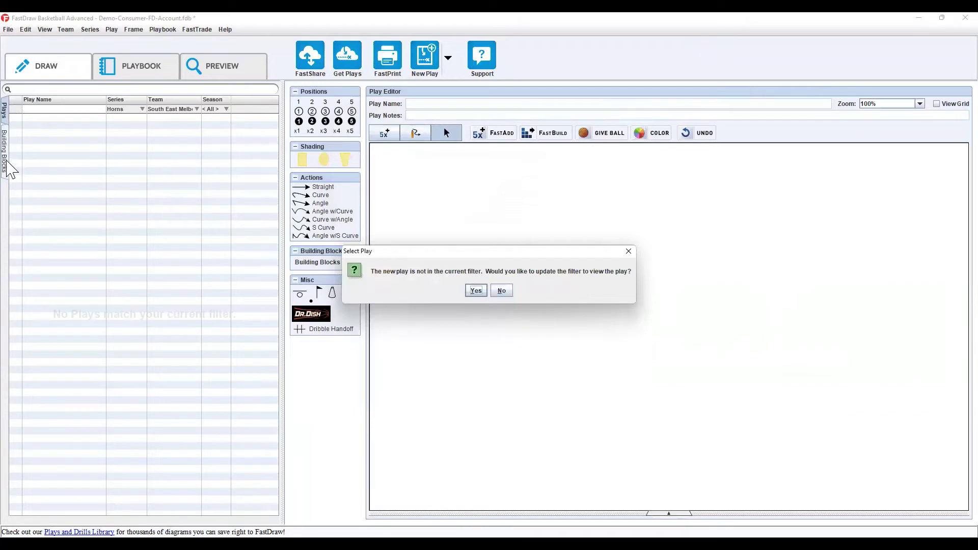
{"action": "left_click", "coordinate": [475, 291]}
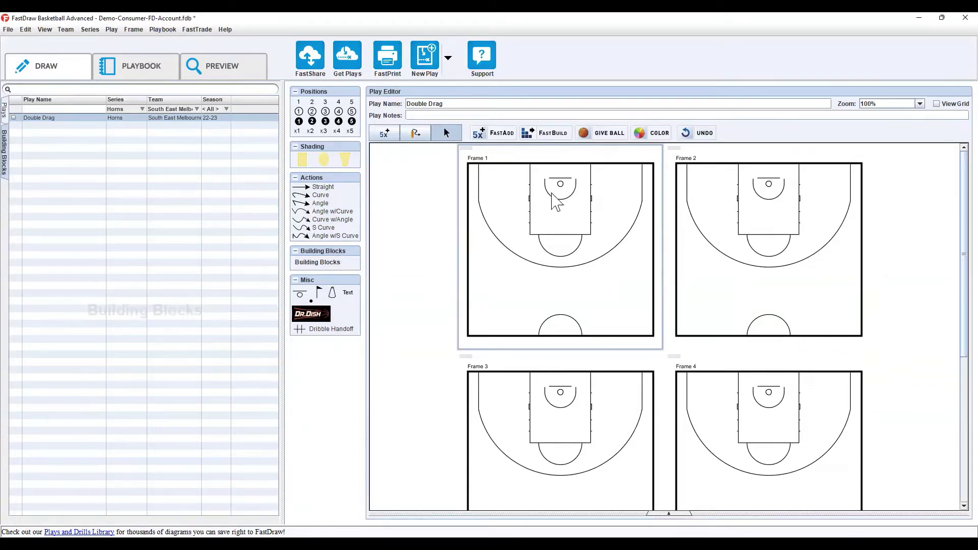
{"action": "left_click", "coordinate": [500, 135]}
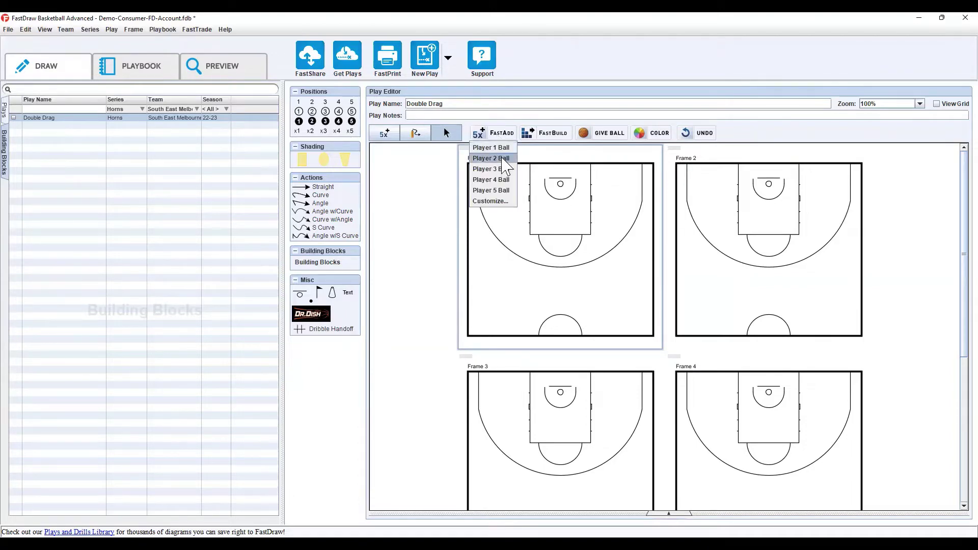
{"action": "left_click", "coordinate": [490, 158]}
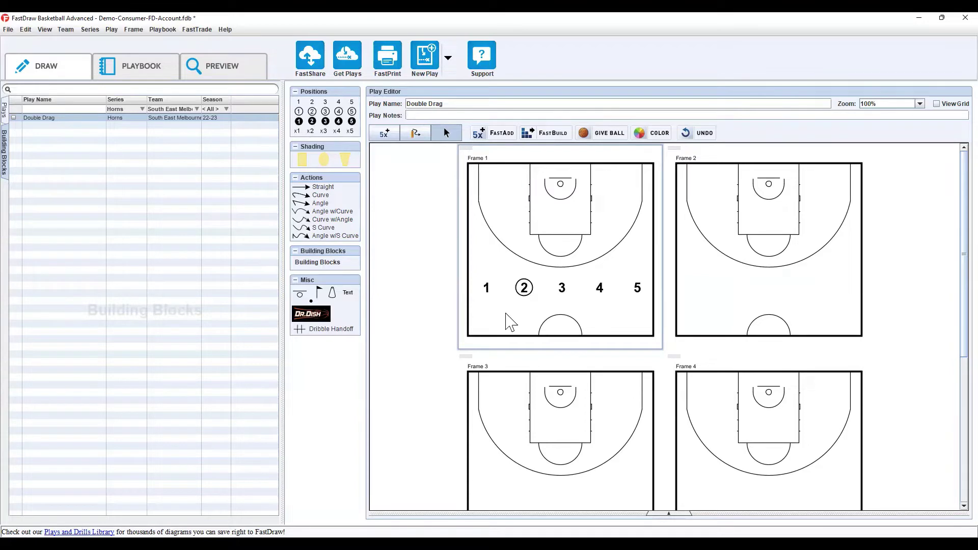
{"action": "key", "text": "ctrl+z"}
- Place players 2, 3 and 4 individually, then clear them from Frame 1
{"action": "left_click", "coordinate": [312, 111]}
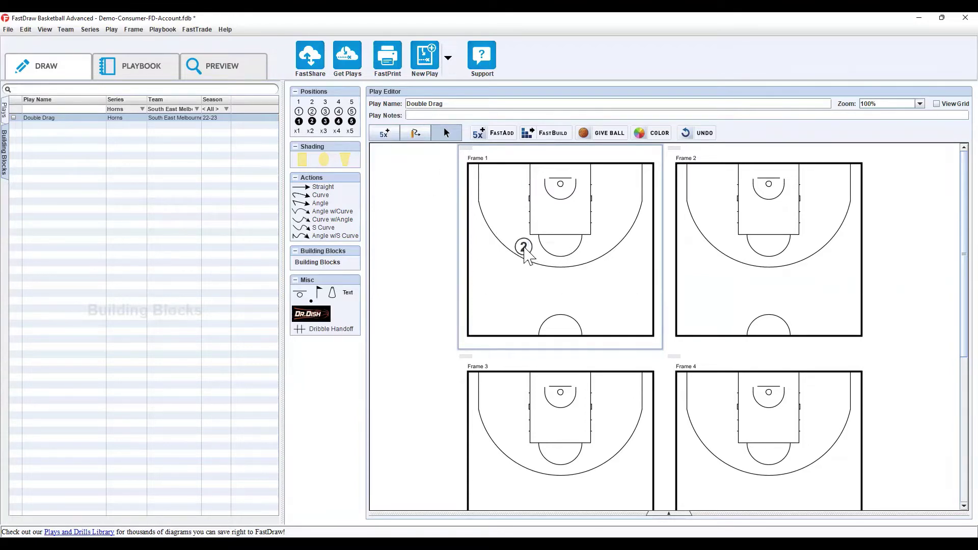
{"action": "left_click", "coordinate": [325, 102]}
{"action": "left_click", "coordinate": [339, 102]}
{"action": "left_click", "coordinate": [526, 271]}
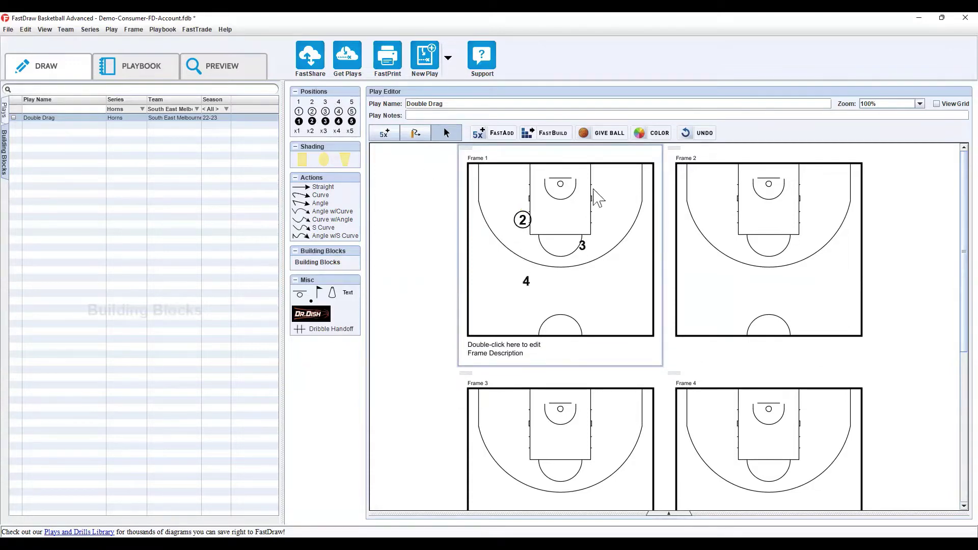
{"action": "left_click", "coordinate": [415, 134]}
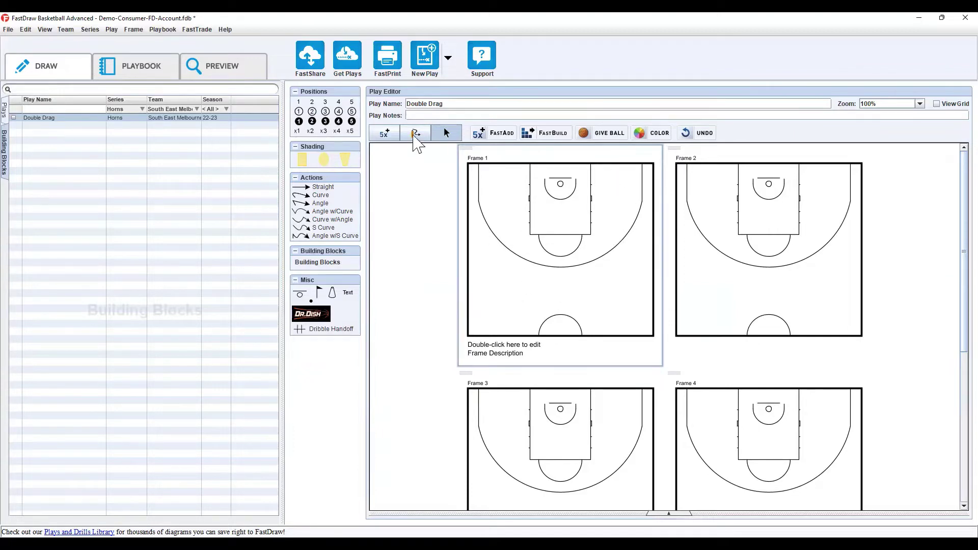
- Place players 1 through 5 on Frame 1 with the 5x tool
{"action": "left_click", "coordinate": [384, 134]}
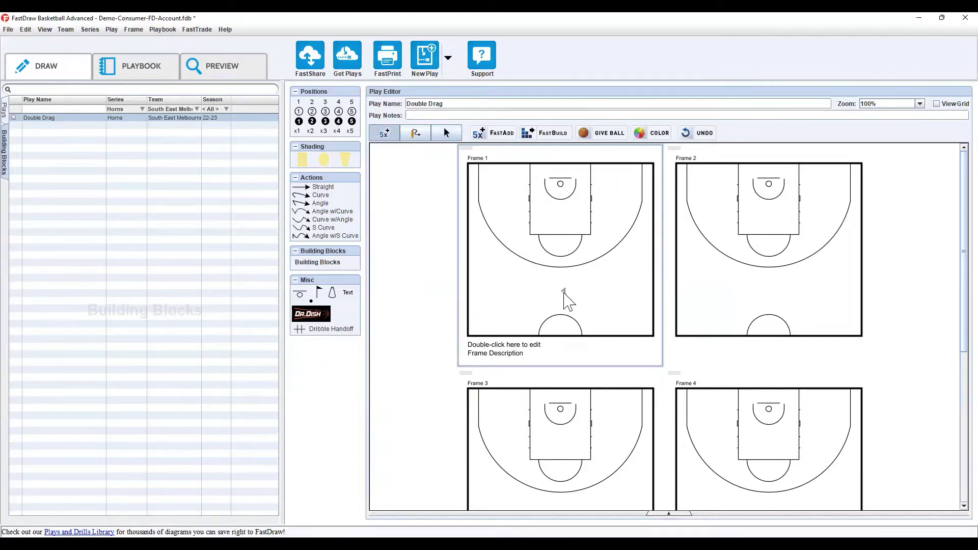
{"action": "left_click", "coordinate": [562, 294]}
{"action": "left_click", "coordinate": [479, 240]}
{"action": "left_click", "coordinate": [639, 250]}
{"action": "left_click", "coordinate": [611, 178]}
{"action": "left_click", "coordinate": [506, 177]}
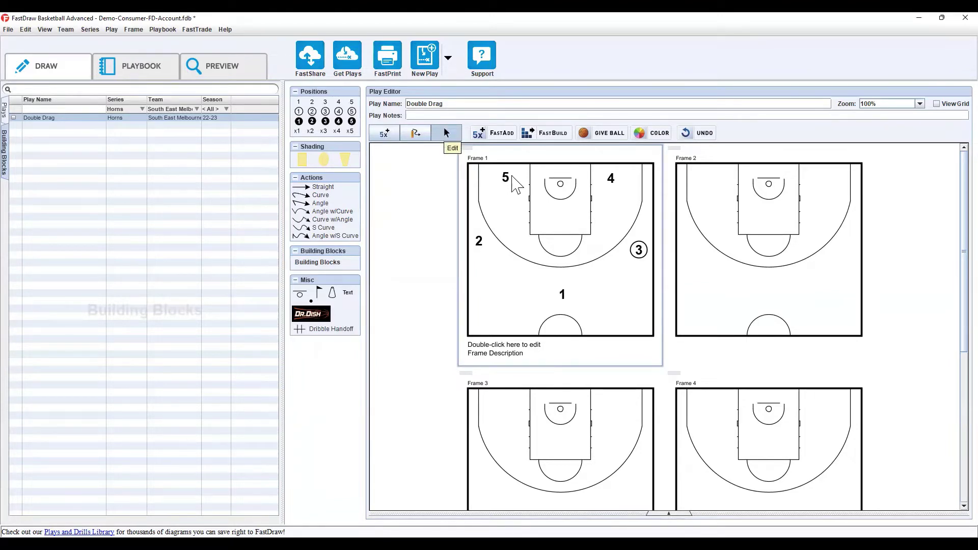
- Move players 4 and 5 beside the lane and player 2 into the top-left corner
{"action": "left_click_drag", "start_coordinate": [511, 177], "coordinate": [534, 248]}
{"action": "left_click_drag", "start_coordinate": [612, 180], "coordinate": [648, 175]}
{"action": "left_click_drag", "start_coordinate": [481, 247], "coordinate": [478, 181]}
{"action": "mouse_move", "coordinate": [591, 250]}
{"action": "left_mouse_down"}
{"action": "mouse_move", "coordinate": [527, 232]}
{"action": "mouse_move", "coordinate": [592, 249]}
{"action": "left_mouse_up"}
{"action": "left_click_drag", "start_coordinate": [528, 236], "coordinate": [536, 251]}
- Give player 1 the ball and nudge player 1 slightly lower
{"action": "left_click", "coordinate": [531, 244]}
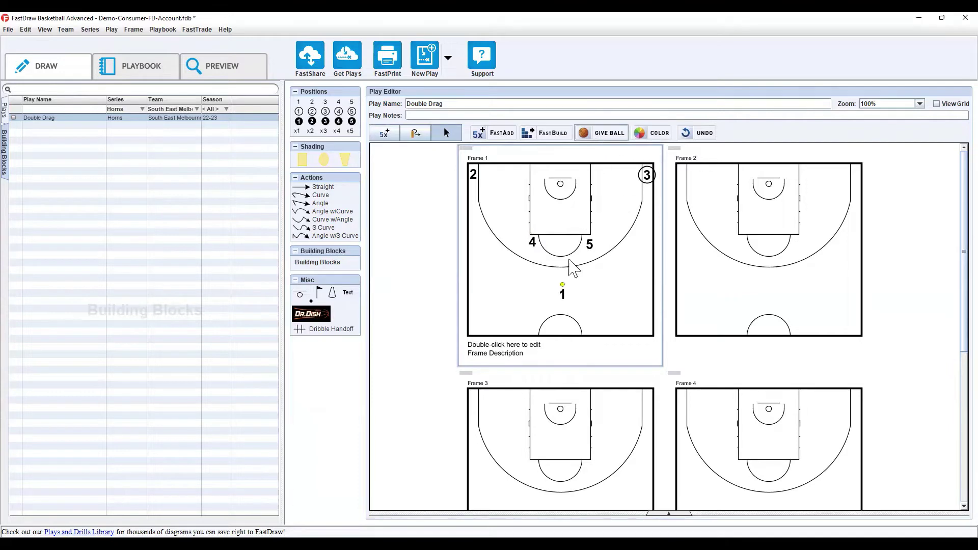
{"action": "left_click", "coordinate": [604, 133]}
{"action": "left_click_drag", "start_coordinate": [566, 306], "coordinate": [565, 310]}
- Add lettered x1–x5 defenders to Frame 1 after undoing a circled set
{"action": "right_click", "coordinate": [516, 253]}
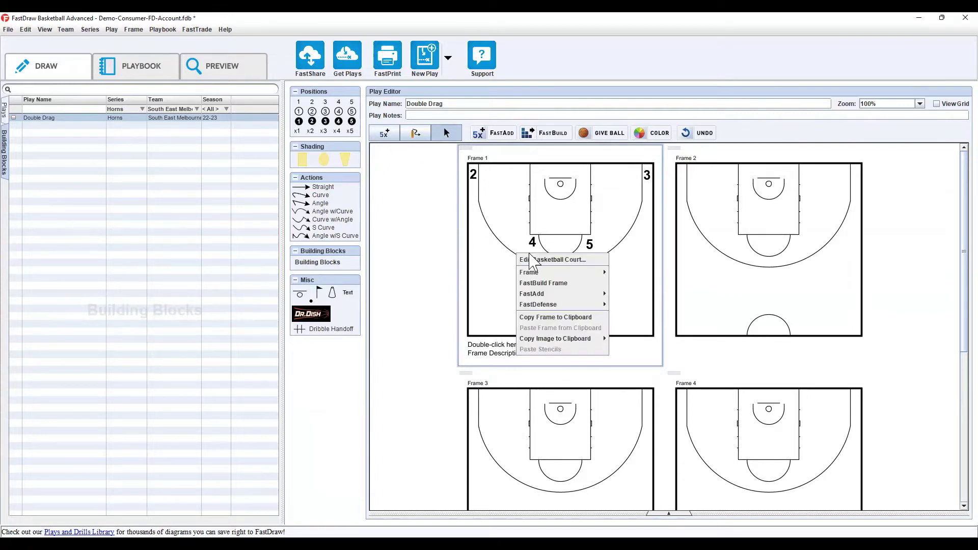
{"action": "mouse_move", "coordinate": [577, 306]}
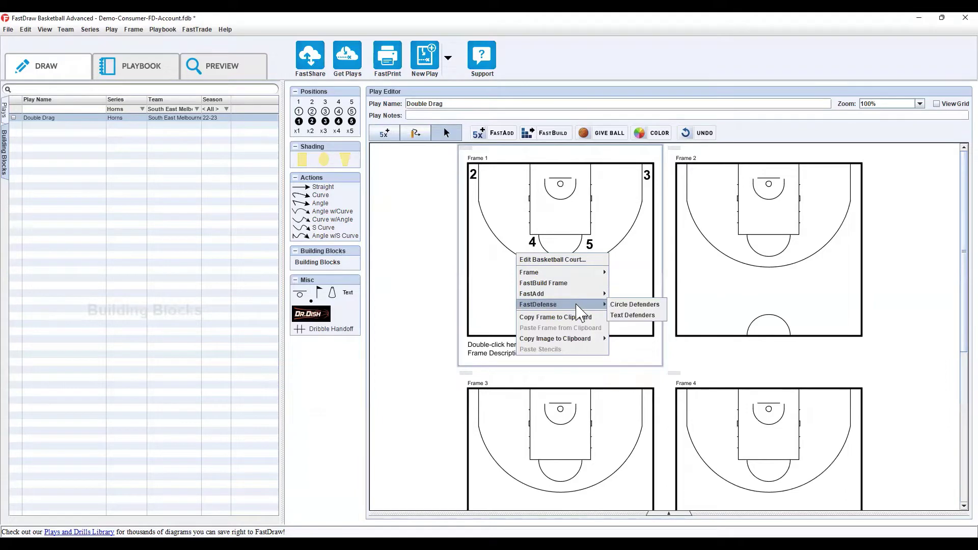
{"action": "left_click", "coordinate": [631, 304]}
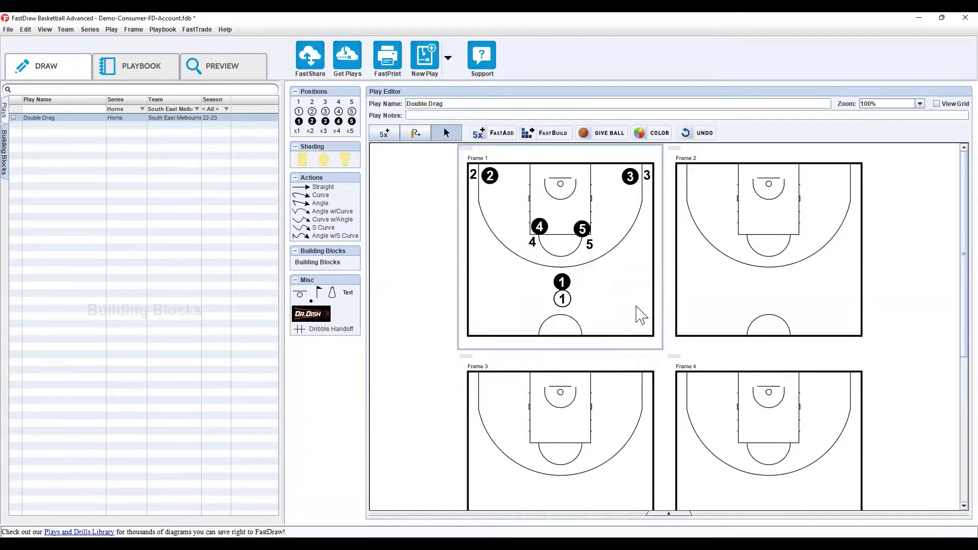
{"action": "left_click", "coordinate": [696, 133]}
{"action": "right_click", "coordinate": [606, 188]}
{"action": "mouse_move", "coordinate": [658, 250]}
{"action": "left_click", "coordinate": [731, 252]}
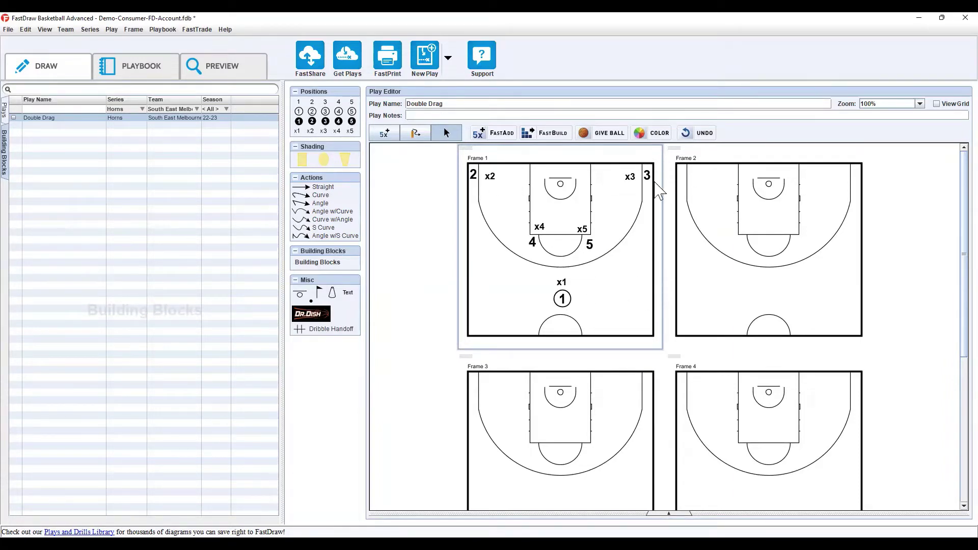
- Move player 1 to the right wing, bunch the defenders around the lane, then delete them
{"action": "left_click_drag", "start_coordinate": [565, 296], "coordinate": [635, 300]}
{"action": "left_click_drag", "start_coordinate": [564, 286], "coordinate": [621, 287]}
{"action": "left_click_drag", "start_coordinate": [585, 226], "coordinate": [593, 223]}
{"action": "left_click_drag", "start_coordinate": [488, 177], "coordinate": [557, 191]}
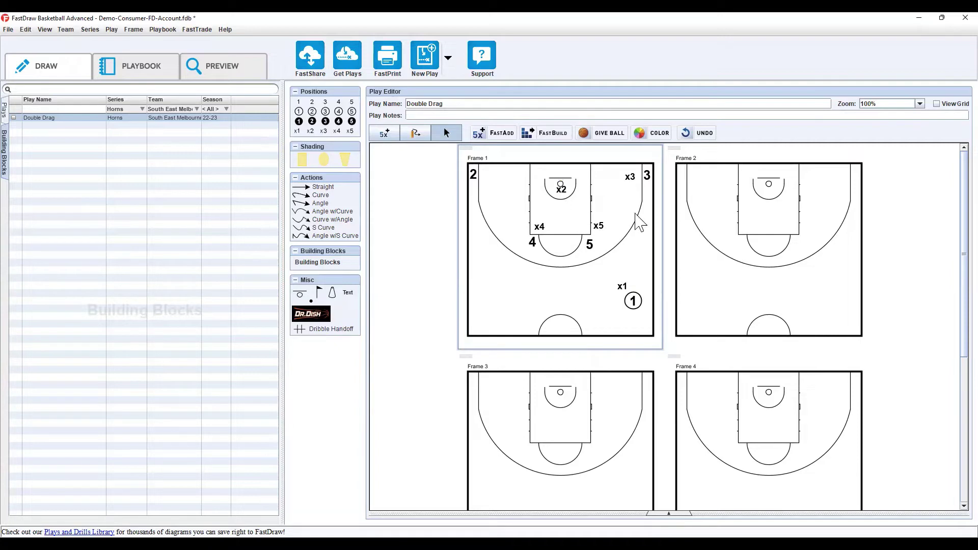
{"action": "left_click_drag", "start_coordinate": [598, 226], "coordinate": [588, 206]}
{"action": "left_click_drag", "start_coordinate": [539, 226], "coordinate": [551, 207]}
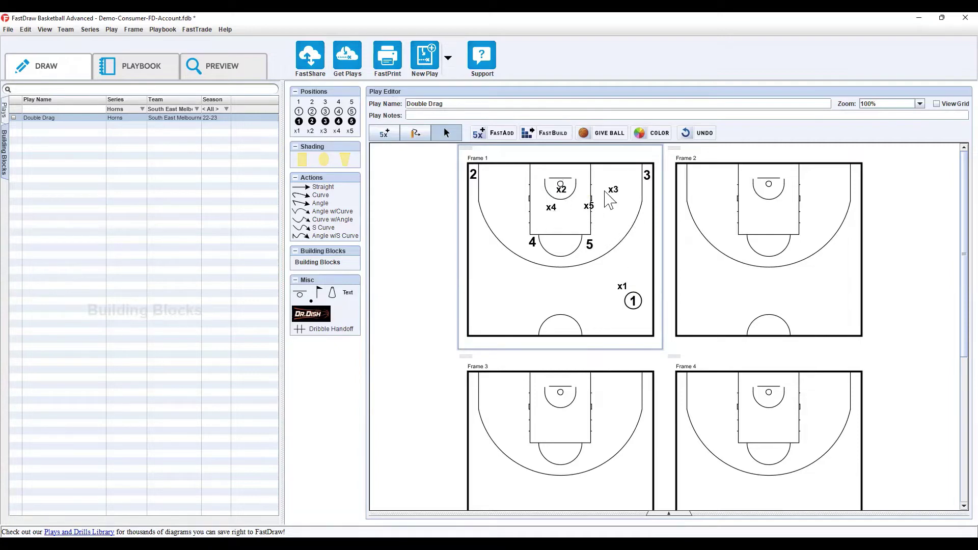
{"action": "left_click_drag", "start_coordinate": [622, 286], "coordinate": [594, 203]}
{"action": "key", "text": "Delete"}
- Restore the x1–x5 defenders, colour them red, and select them all
{"action": "left_click", "coordinate": [699, 133]}
{"action": "left_click", "coordinate": [659, 134]}
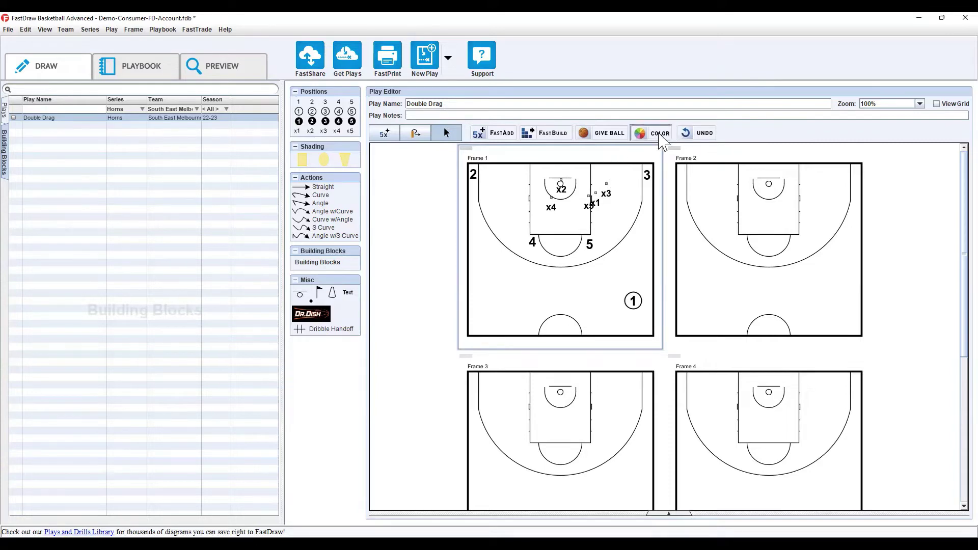
{"action": "left_click", "coordinate": [148, 91]}
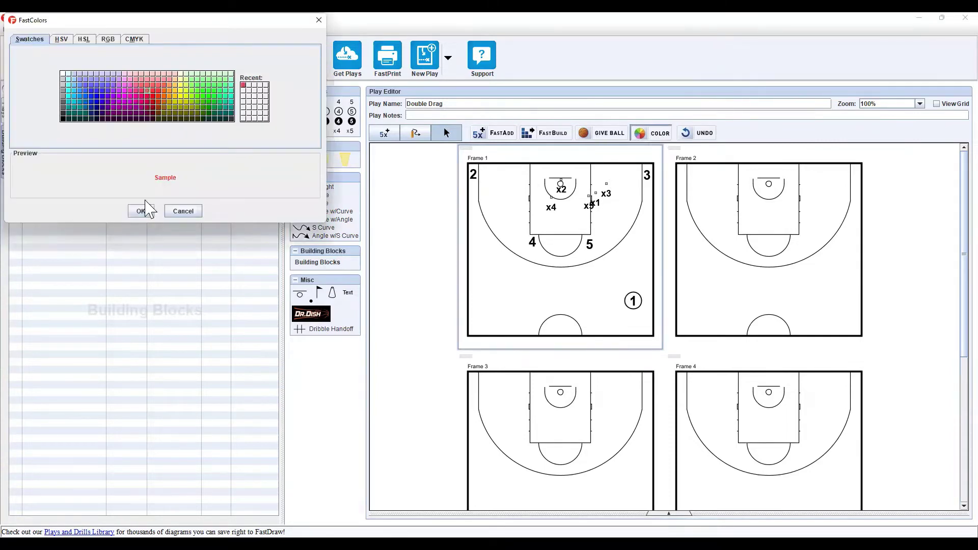
{"action": "left_click", "coordinate": [141, 214]}
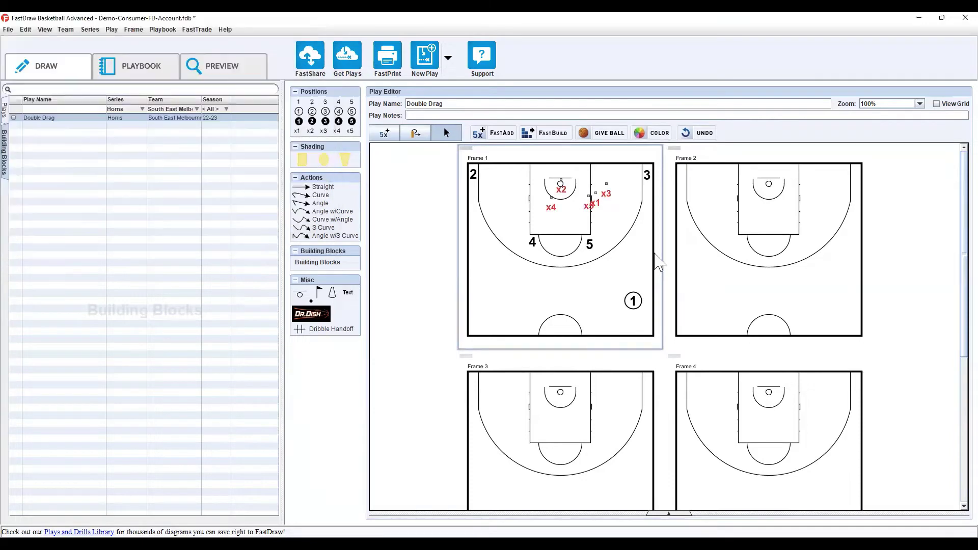
{"action": "left_click", "coordinate": [630, 231]}
{"action": "left_click_drag", "start_coordinate": [614, 181], "coordinate": [532, 224]}
- Delete the red defenders and give player 5 a curved screen bending down toward player 1
{"action": "key", "text": "Delete"}
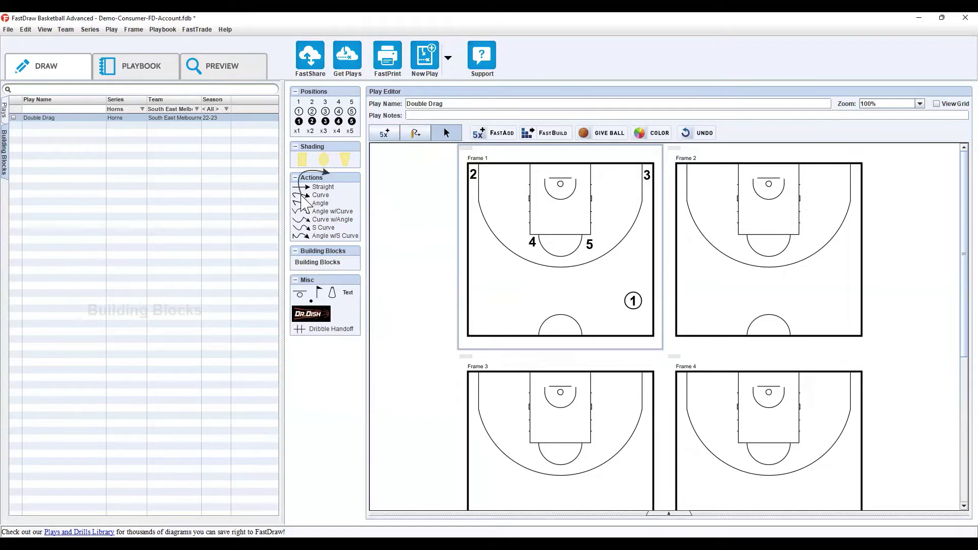
{"action": "left_click_drag", "start_coordinate": [305, 203], "coordinate": [592, 257]}
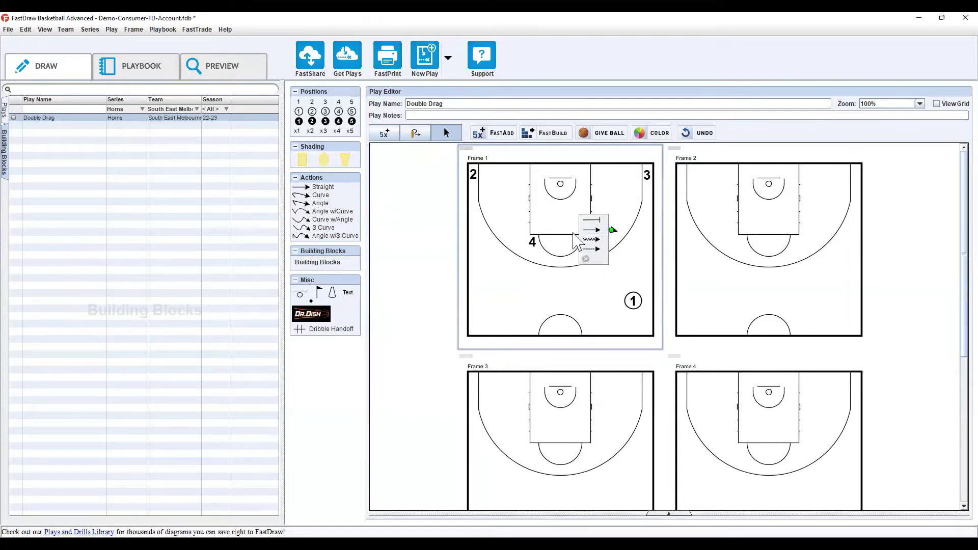
{"action": "left_click", "coordinate": [600, 219]}
{"action": "left_click_drag", "start_coordinate": [612, 230], "coordinate": [607, 286]}
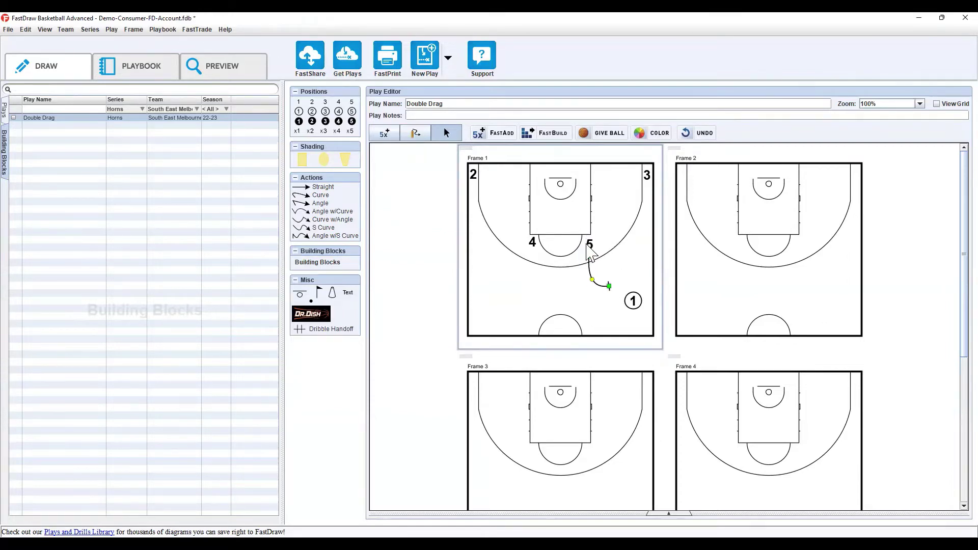
{"action": "mouse_move", "coordinate": [590, 248]}
{"action": "left_mouse_down"}
{"action": "mouse_move", "coordinate": [591, 283]}
{"action": "mouse_move", "coordinate": [578, 282]}
{"action": "mouse_move", "coordinate": [594, 278]}
{"action": "mouse_move", "coordinate": [588, 283]}
{"action": "mouse_move", "coordinate": [586, 266]}
{"action": "mouse_move", "coordinate": [574, 285]}
{"action": "mouse_move", "coordinate": [593, 268]}
{"action": "mouse_move", "coordinate": [614, 292]}
{"action": "mouse_move", "coordinate": [588, 273]}
{"action": "mouse_move", "coordinate": [595, 257]}
{"action": "left_mouse_up"}
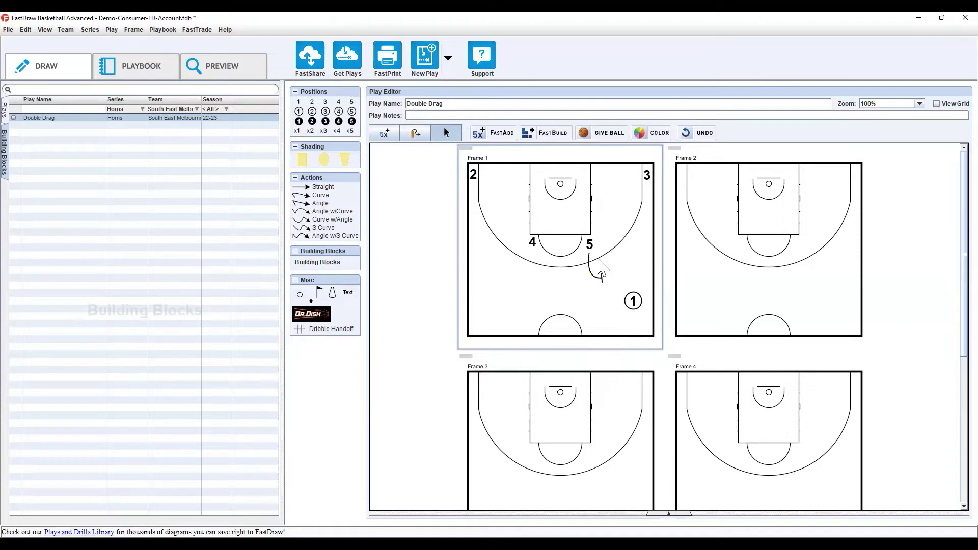
- Discard player 4's trial freehand, straight and curved lines, deleting its straight arrow
{"action": "left_click", "coordinate": [415, 134]}
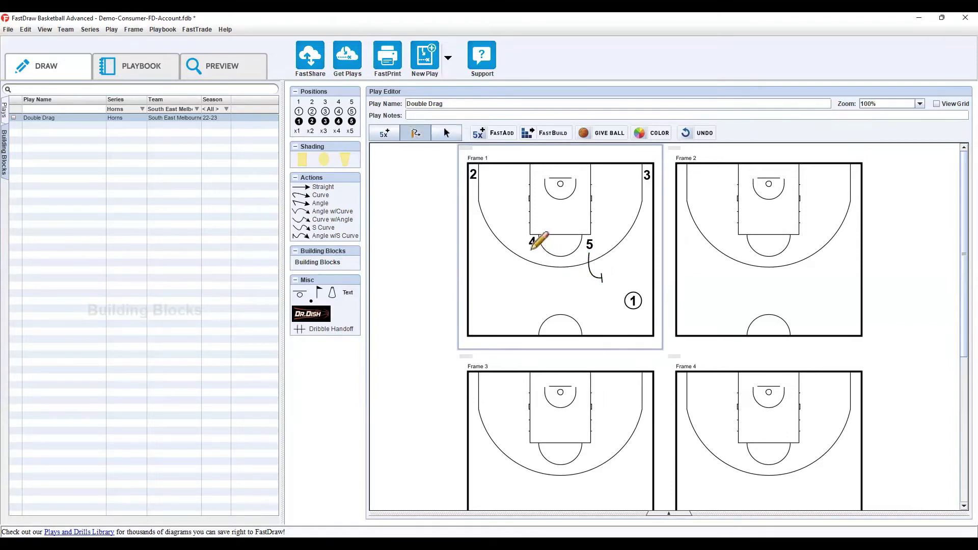
{"action": "mouse_move", "coordinate": [530, 249]}
{"action": "left_mouse_down"}
{"action": "mouse_move", "coordinate": [533, 275]}
{"action": "mouse_move", "coordinate": [567, 264]}
{"action": "mouse_move", "coordinate": [559, 288]}
{"action": "left_mouse_up"}
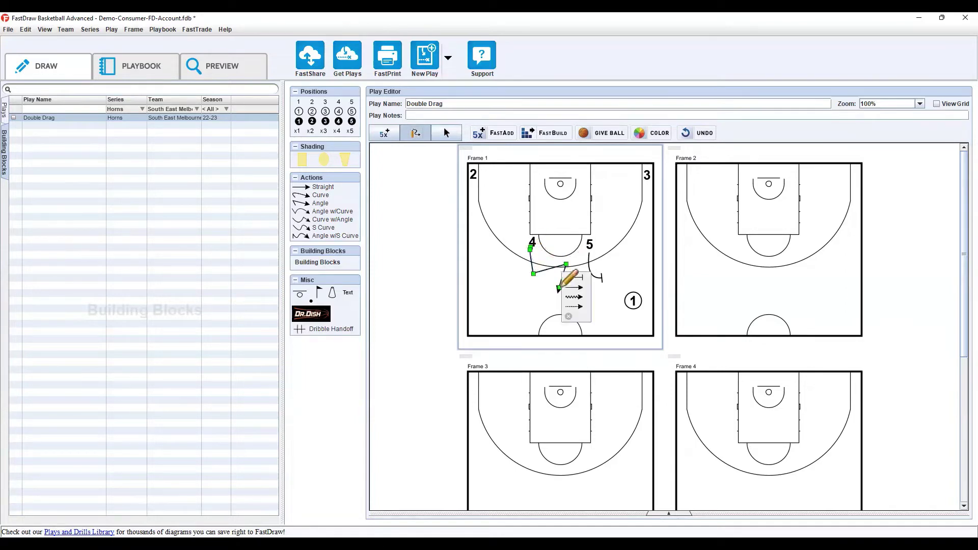
{"action": "left_click", "coordinate": [569, 317]}
{"action": "left_click_drag", "start_coordinate": [532, 248], "coordinate": [535, 288]}
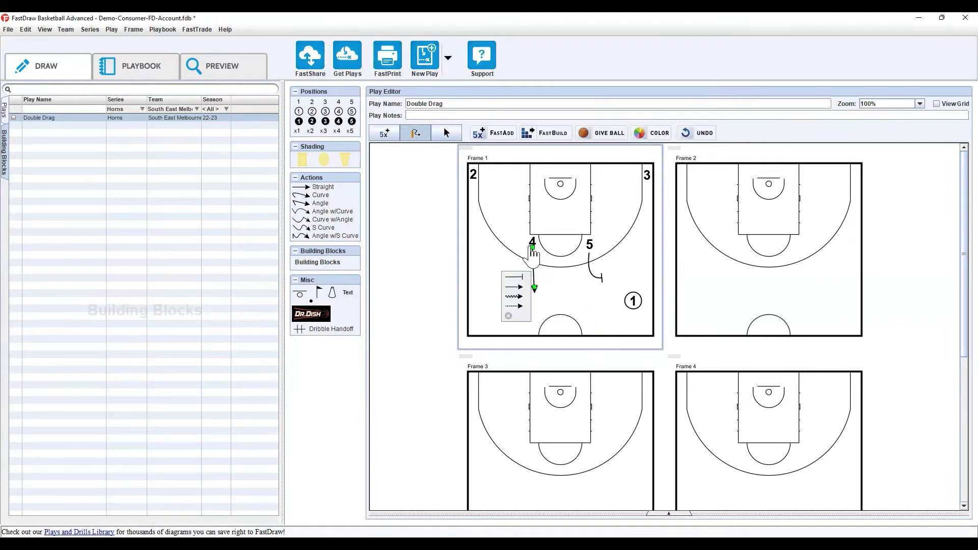
{"action": "left_click", "coordinate": [522, 298]}
{"action": "mouse_move", "coordinate": [537, 239]}
{"action": "left_mouse_down"}
{"action": "mouse_move", "coordinate": [559, 179]}
{"action": "mouse_move", "coordinate": [576, 169]}
{"action": "mouse_move", "coordinate": [591, 205]}
{"action": "mouse_move", "coordinate": [559, 216]}
{"action": "mouse_move", "coordinate": [597, 217]}
{"action": "left_mouse_up"}
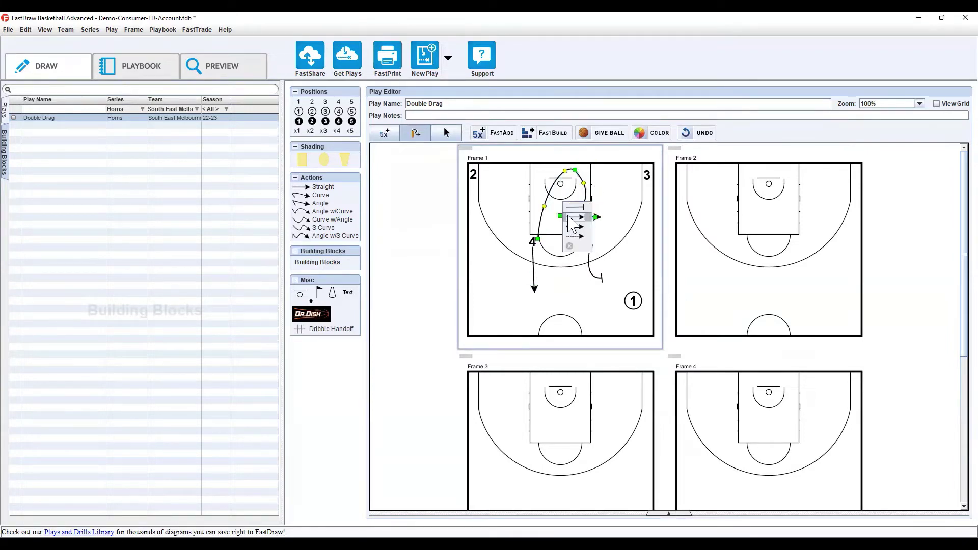
{"action": "left_click", "coordinate": [571, 247]}
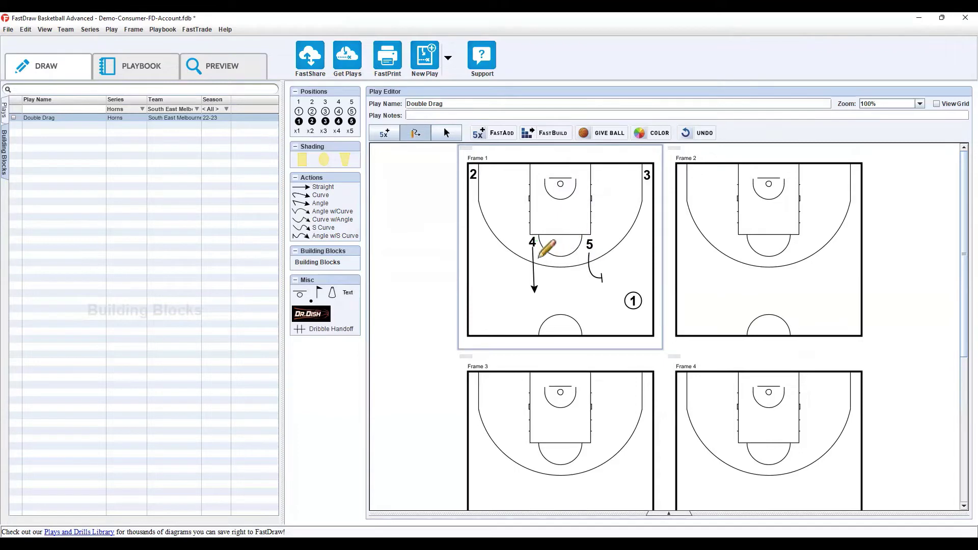
{"action": "left_click", "coordinate": [534, 260]}
{"action": "key", "text": "Delete"}
- Paste player 5's screen curve onto player 4, then turn 5's line into a cut and back to a screen
{"action": "left_click", "coordinate": [445, 132]}
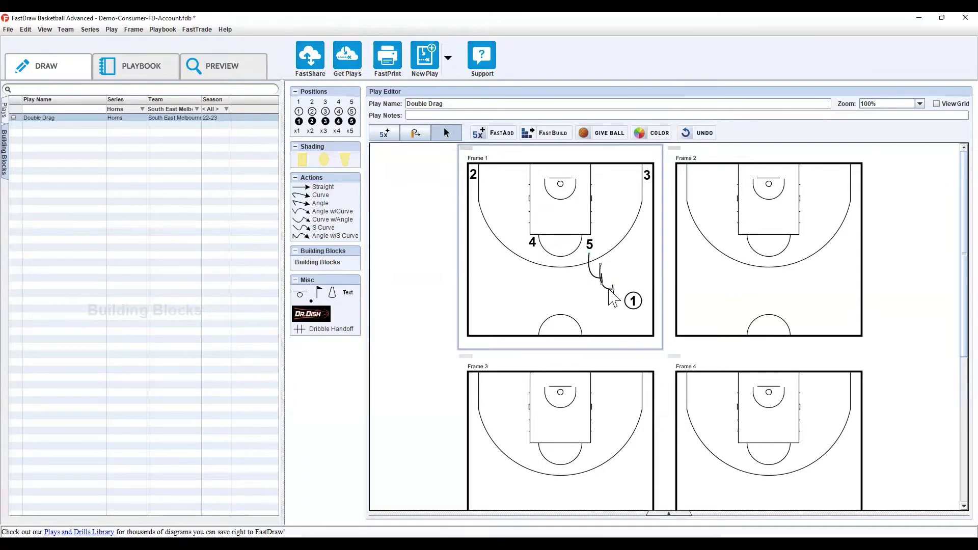
{"action": "key", "text": "ctrl+v"}
{"action": "right_click", "coordinate": [589, 266]}
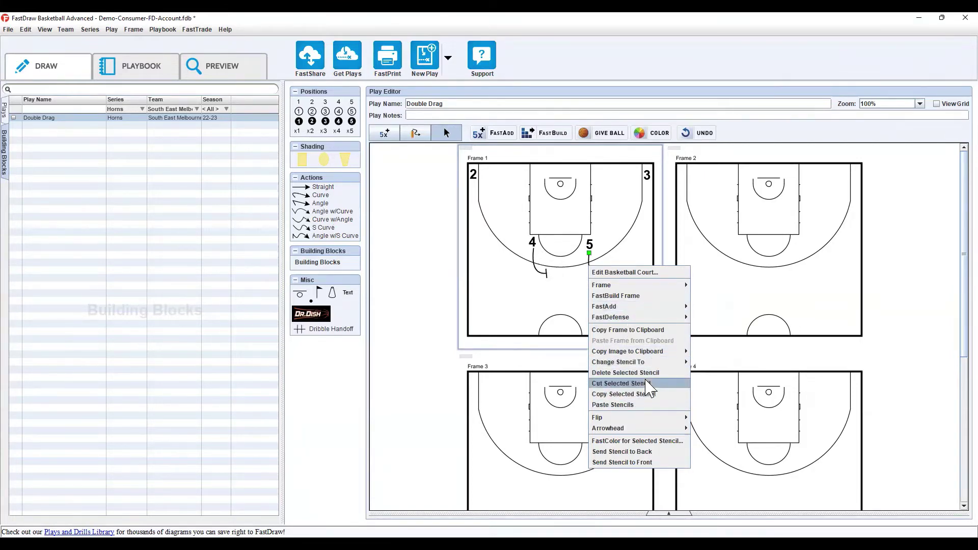
{"action": "mouse_move", "coordinate": [650, 363]}
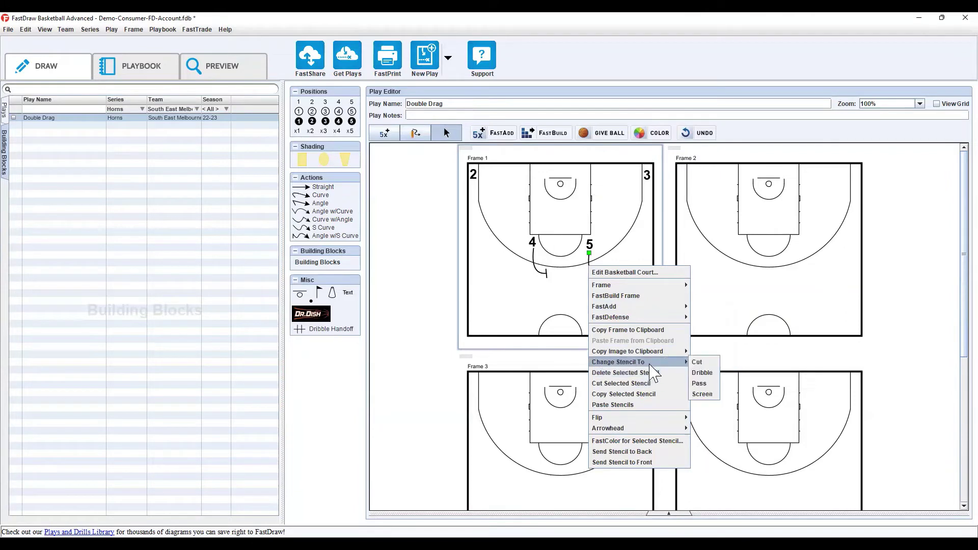
{"action": "left_click", "coordinate": [707, 360]}
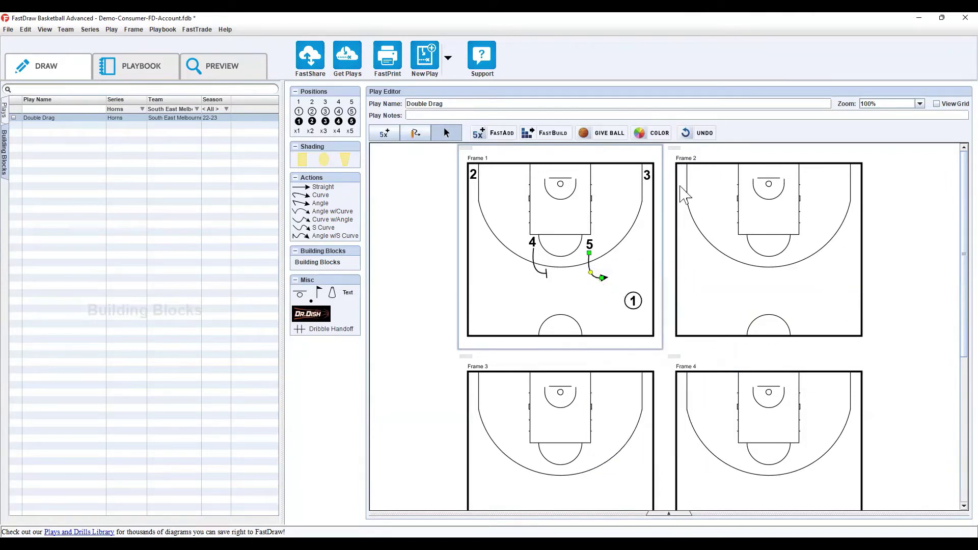
{"action": "left_click", "coordinate": [597, 279]}
{"action": "left_click", "coordinate": [595, 275]}
- Draw player 1's dribble to the left, then open the plays list's team filter
{"action": "left_click_drag", "start_coordinate": [308, 188], "coordinate": [634, 302]}
{"action": "left_click", "coordinate": [634, 300]}
{"action": "left_click", "coordinate": [633, 307]}
{"action": "left_click_drag", "start_coordinate": [653, 297], "coordinate": [514, 280]}
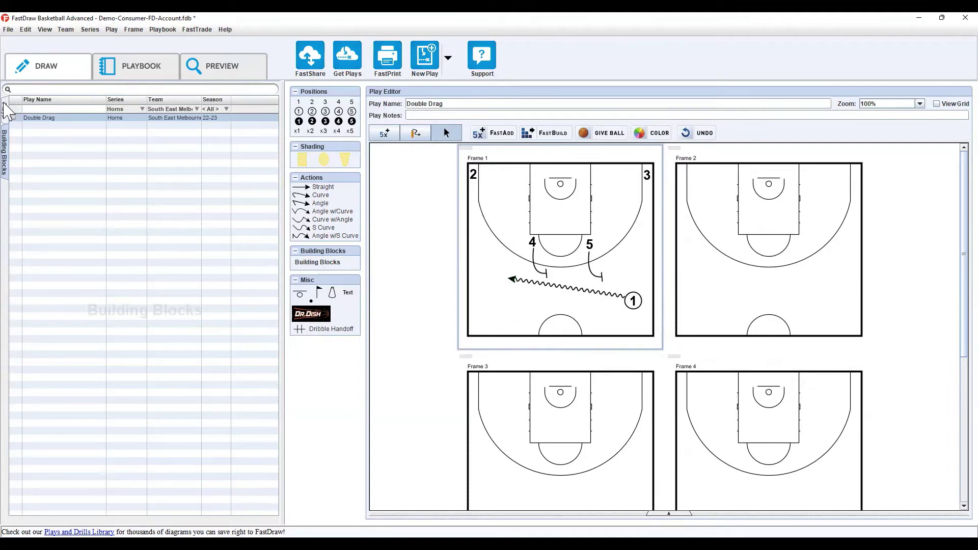
{"action": "left_click", "coordinate": [4, 108]}
{"action": "left_click", "coordinate": [172, 109]}
- Set the play list filters to All Series and All Teams
{"action": "left_click", "coordinate": [161, 118]}
{"action": "left_click", "coordinate": [133, 111]}
{"action": "left_click", "coordinate": [125, 118]}
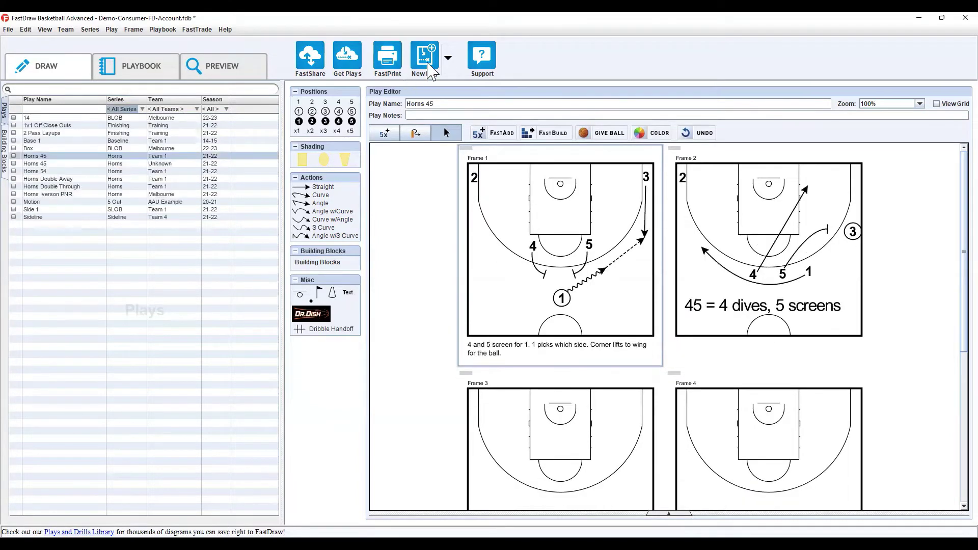
- Create the Double Drag Flip play for South East Melbourne, then show the building blocks list
{"action": "left_click", "coordinate": [426, 58]}
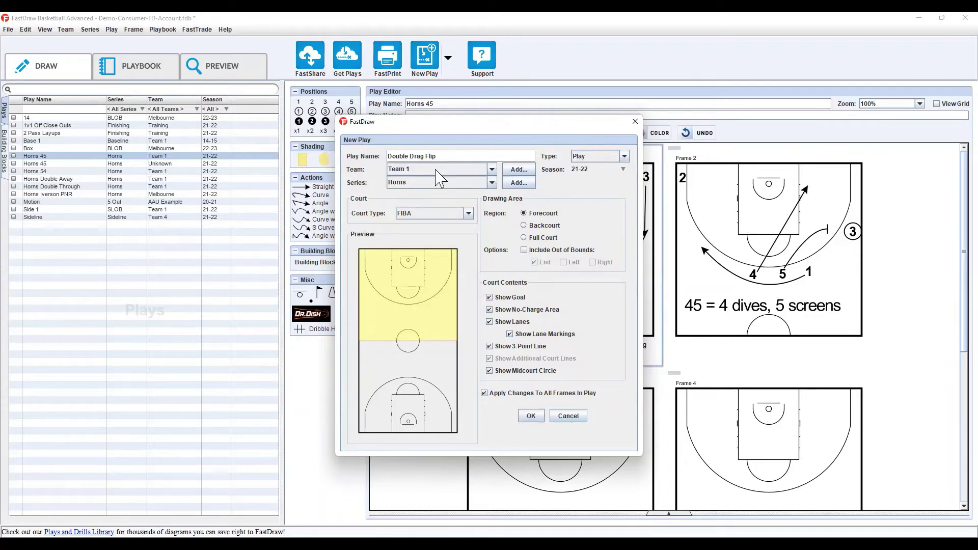
{"action": "left_click", "coordinate": [437, 178]}
{"action": "left_click", "coordinate": [431, 280]}
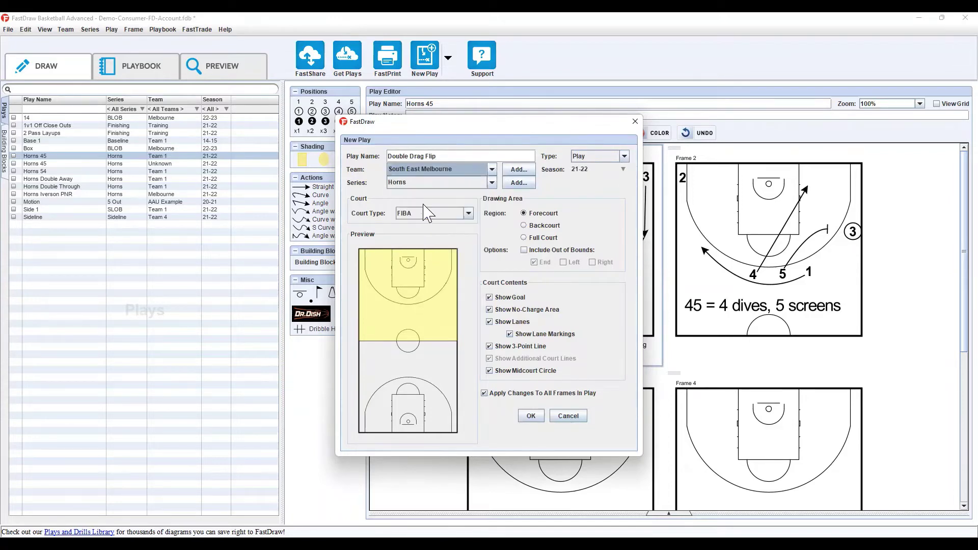
{"action": "left_click", "coordinate": [530, 415]}
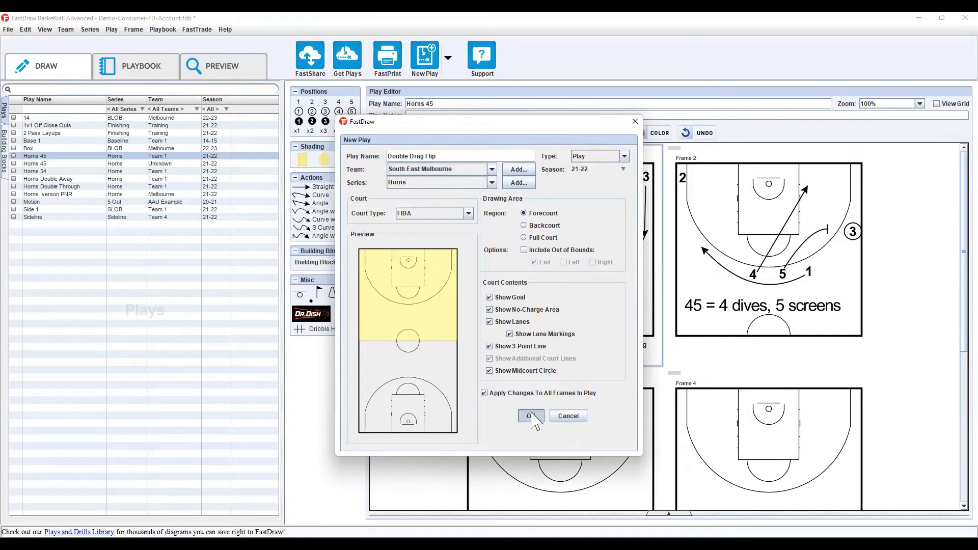
{"action": "left_click", "coordinate": [159, 110]}
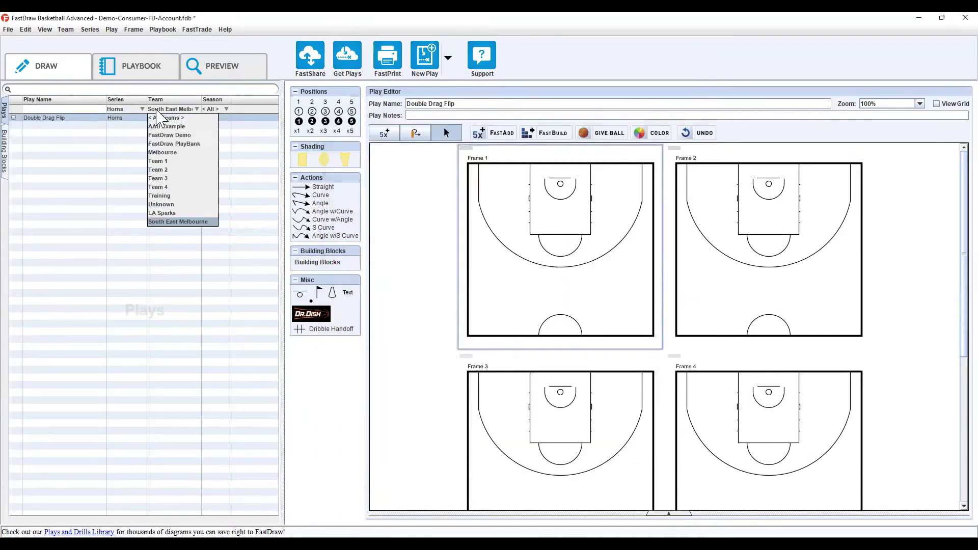
{"action": "left_click", "coordinate": [162, 118]}
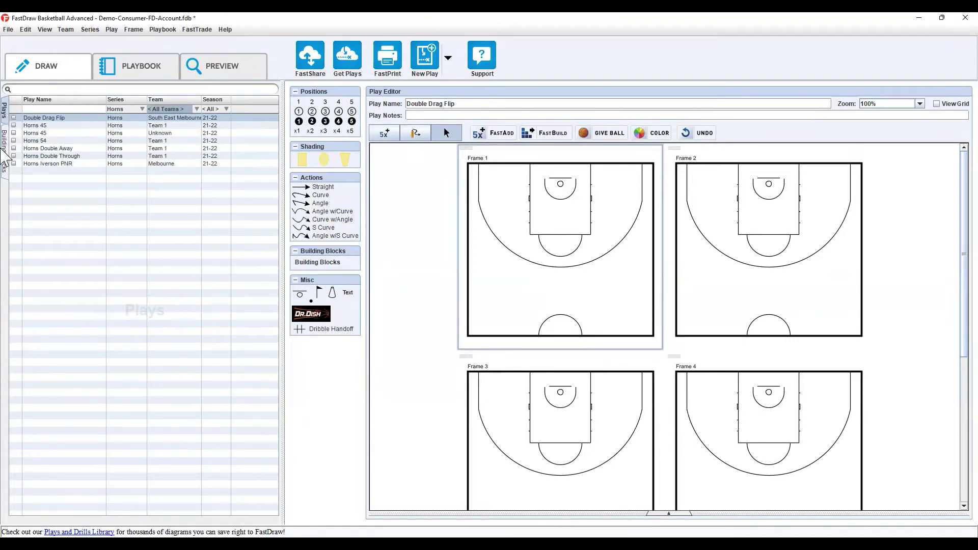
{"action": "left_click", "coordinate": [6, 136]}
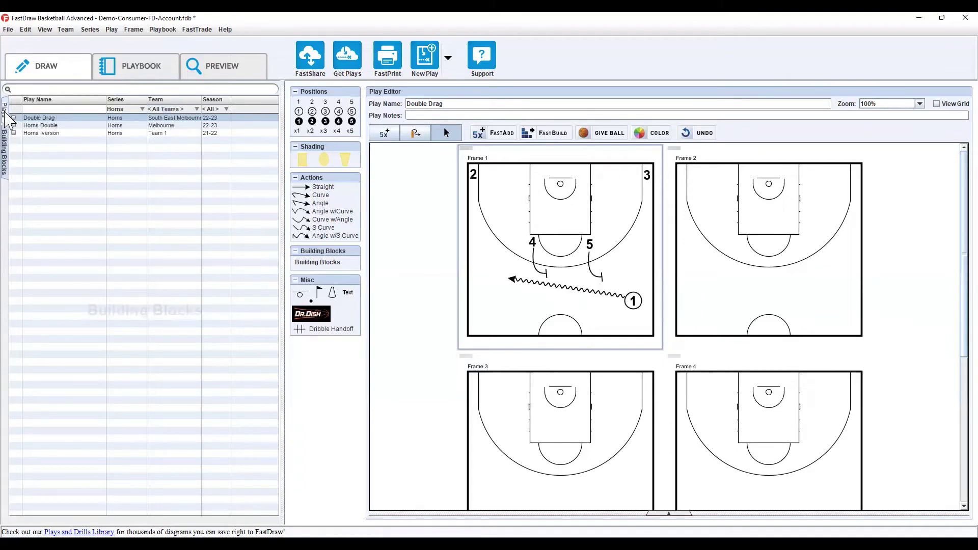
- Open Double Drag Flip and insert the Horns Double Drag building block into Frame 1
{"action": "left_click", "coordinate": [4, 113]}
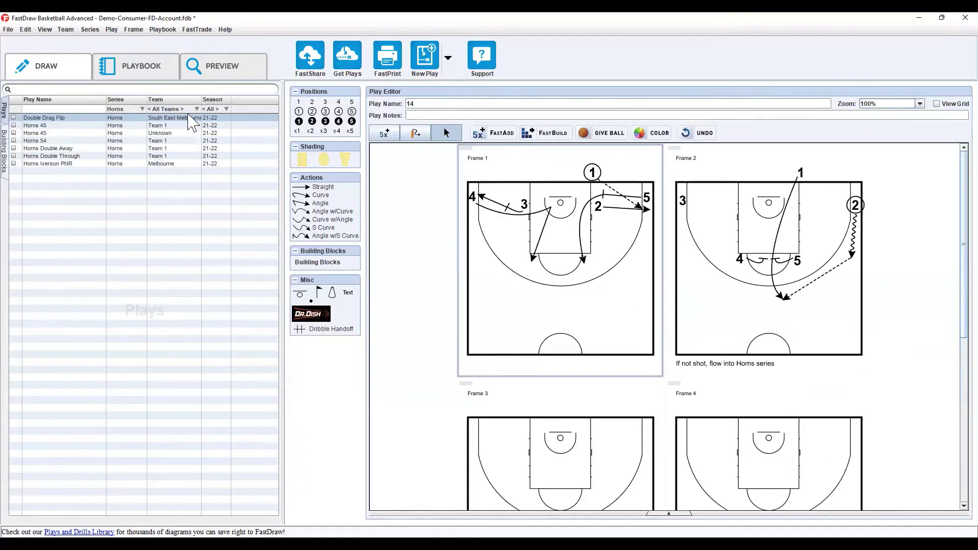
{"action": "left_click", "coordinate": [77, 118]}
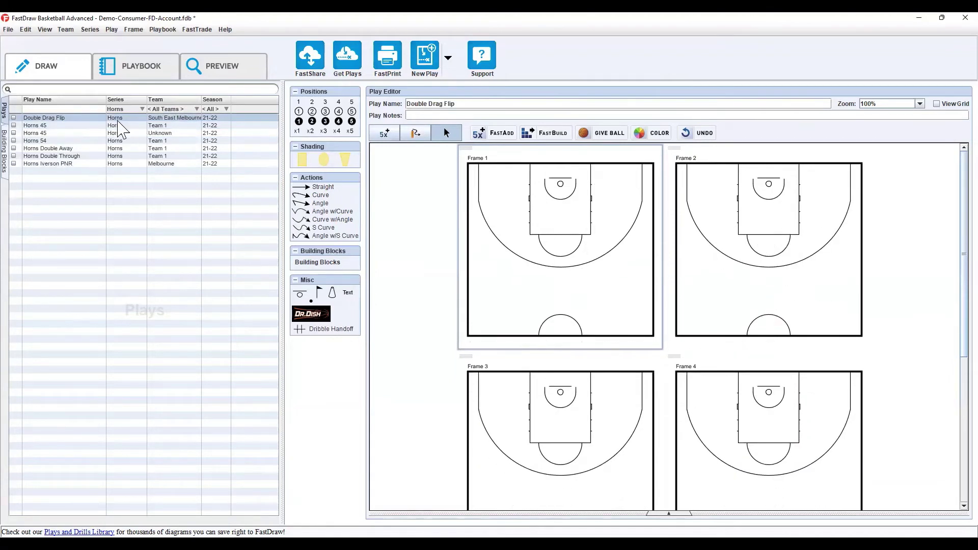
{"action": "left_click", "coordinate": [324, 264]}
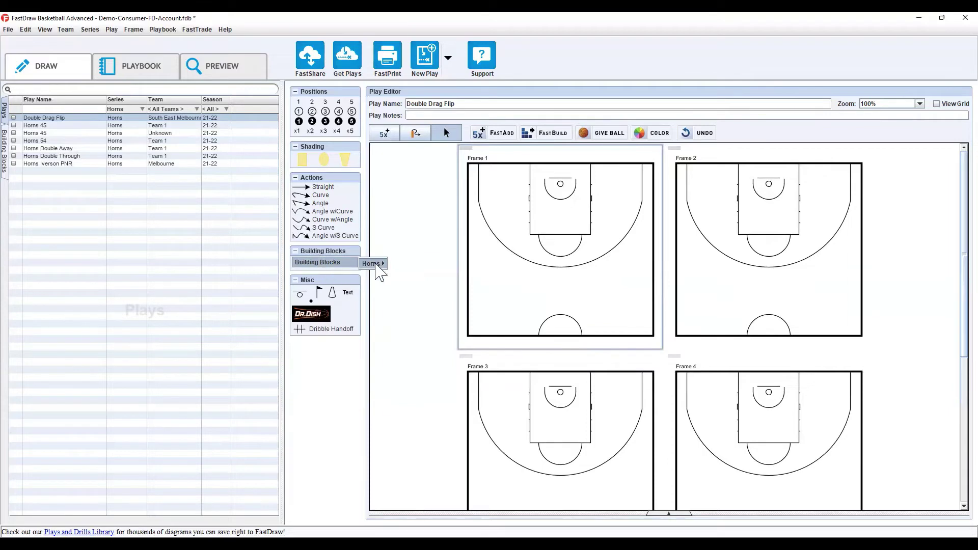
{"action": "mouse_move", "coordinate": [376, 263]}
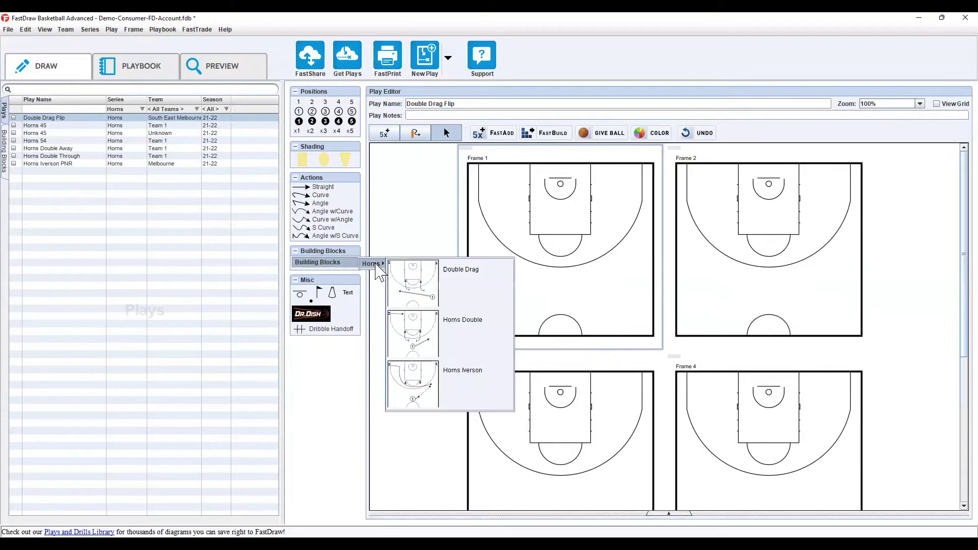
{"action": "left_click", "coordinate": [412, 286]}
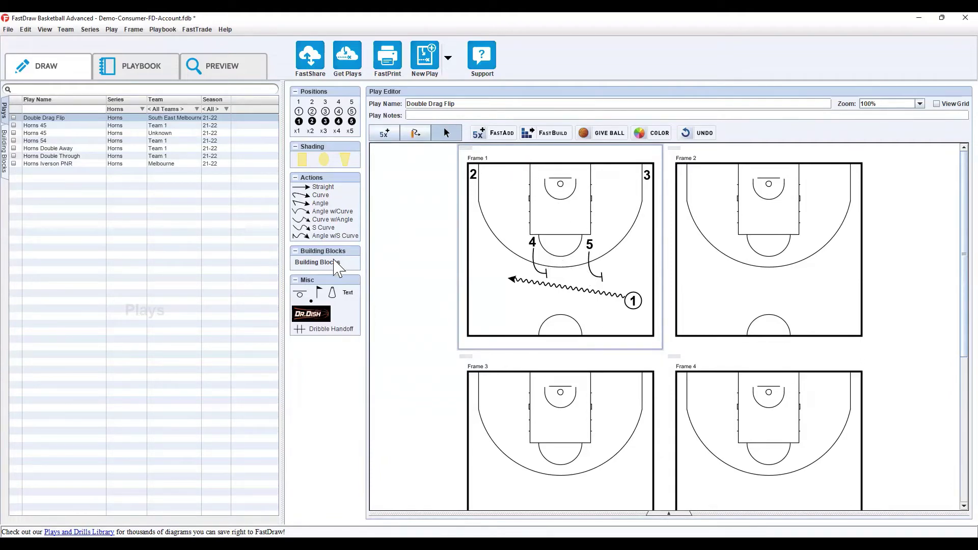
- Dismiss the building blocks choices without inserting another block
{"action": "left_click", "coordinate": [346, 263]}
{"action": "mouse_move", "coordinate": [372, 268]}
{"action": "left_click", "coordinate": [530, 219]}
- Discard a stray 4 marker, then FastBuild Frame 2 from Frame 1's end positions
{"action": "left_click", "coordinate": [762, 244]}
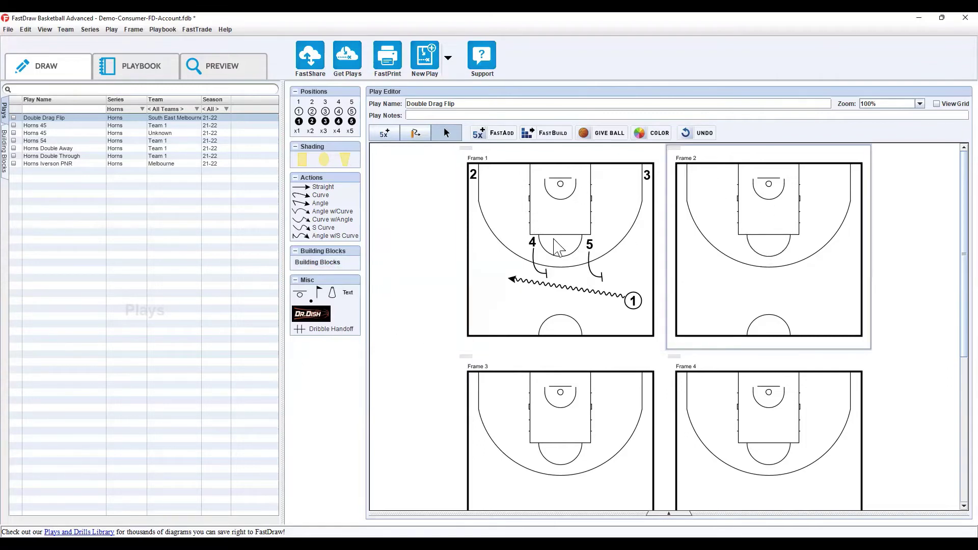
{"action": "left_click_drag", "start_coordinate": [339, 102], "coordinate": [611, 230]}
{"action": "left_click_drag", "start_coordinate": [693, 267], "coordinate": [764, 277]}
{"action": "key", "text": "Delete"}
{"action": "left_click", "coordinate": [597, 240]}
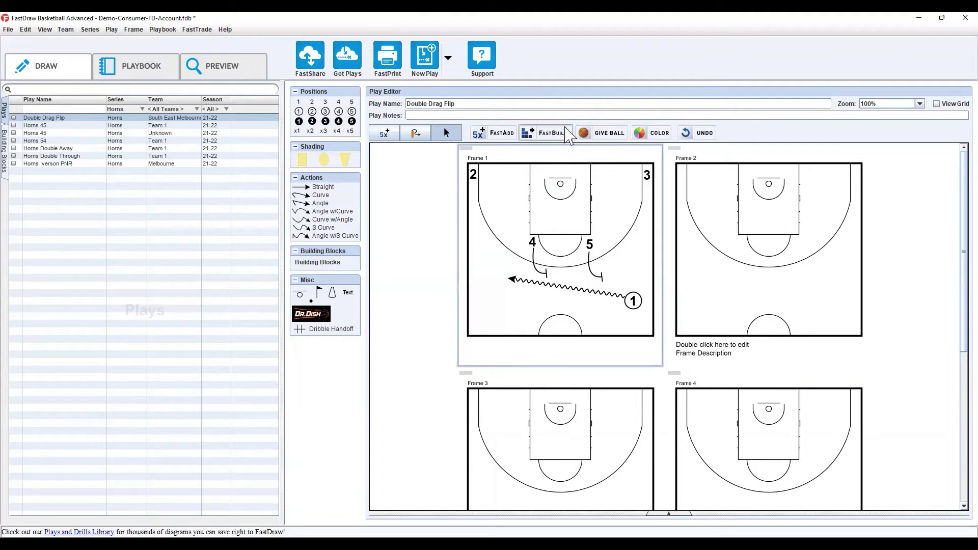
{"action": "left_click", "coordinate": [552, 133]}
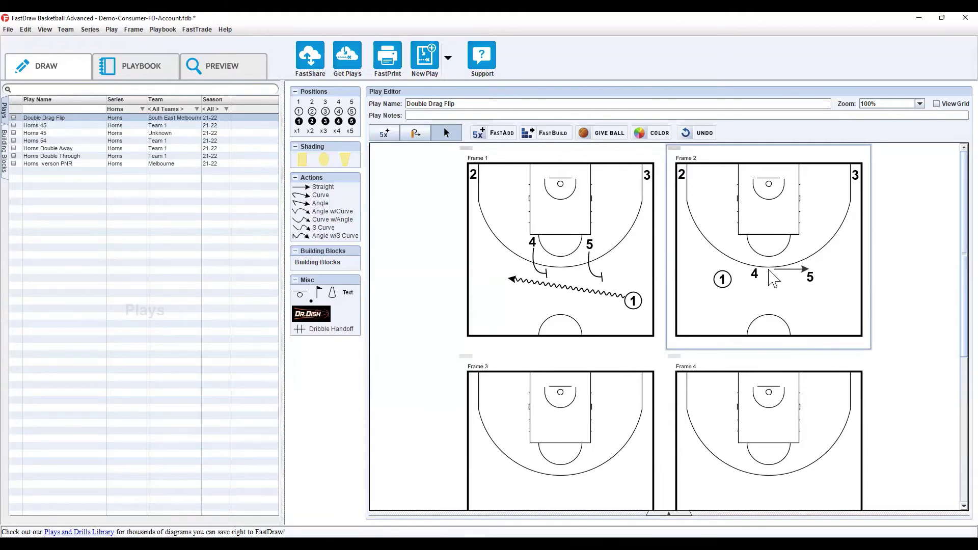
- Copy Frame 2's players and paste them into Frame 3
{"action": "left_click_drag", "start_coordinate": [303, 188], "coordinate": [720, 305]}
{"action": "right_click", "coordinate": [696, 232]}
{"action": "left_click", "coordinate": [746, 294]}
{"action": "right_click", "coordinate": [603, 430]}
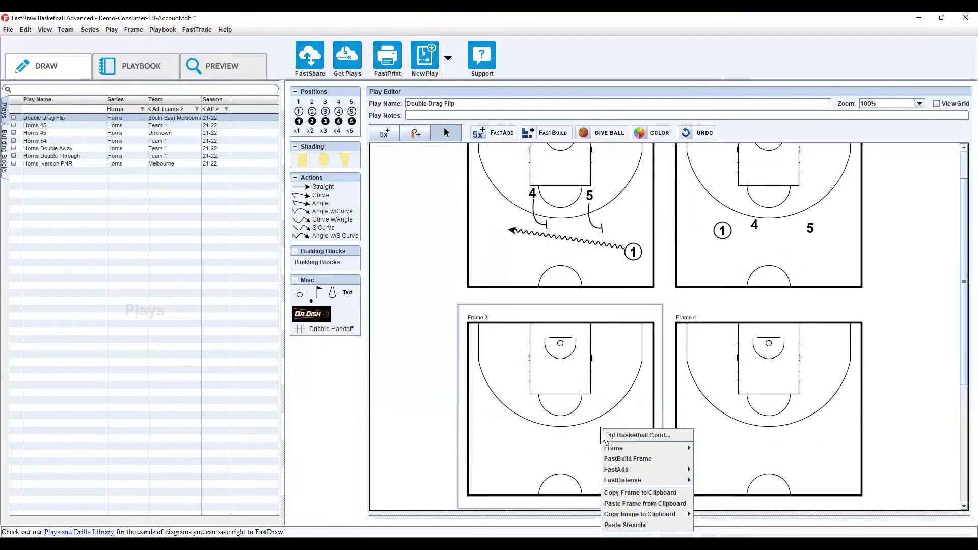
{"action": "left_click", "coordinate": [644, 504]}
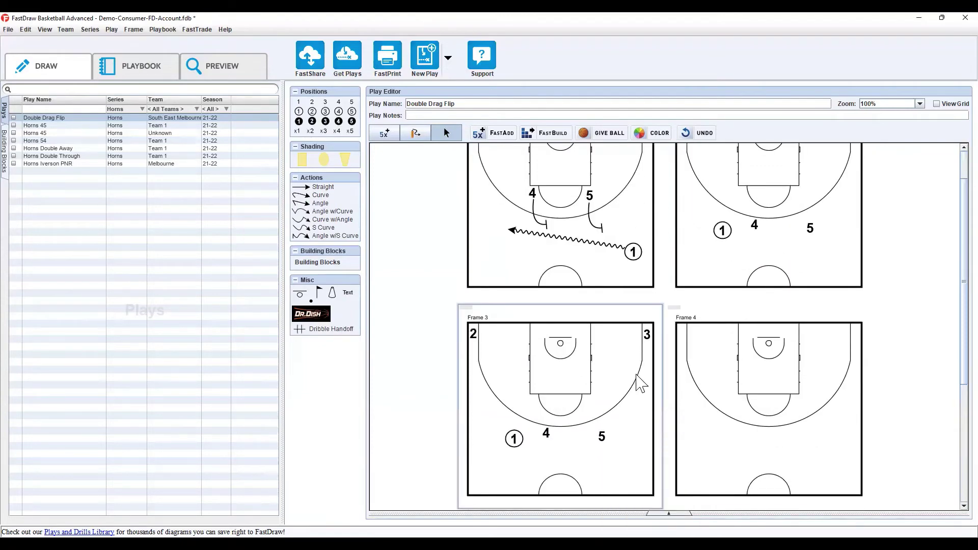
- In Frame 2, add a straight arrow and a curved screen action from player 4, restyling its end
{"action": "left_click", "coordinate": [745, 248]}
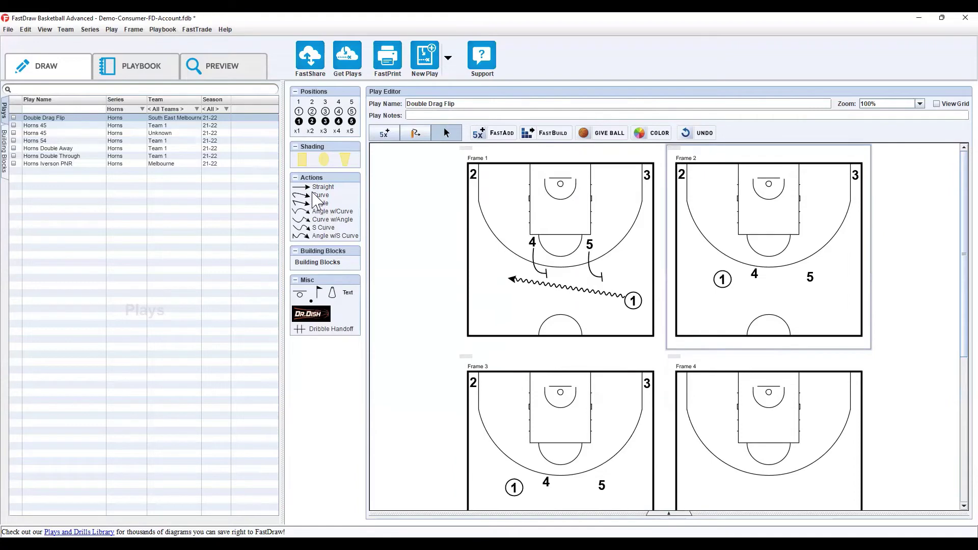
{"action": "left_click_drag", "start_coordinate": [308, 187], "coordinate": [792, 261]}
{"action": "left_click_drag", "start_coordinate": [314, 196], "coordinate": [743, 264]}
{"action": "left_click", "coordinate": [826, 260]}
{"action": "left_click", "coordinate": [813, 261]}
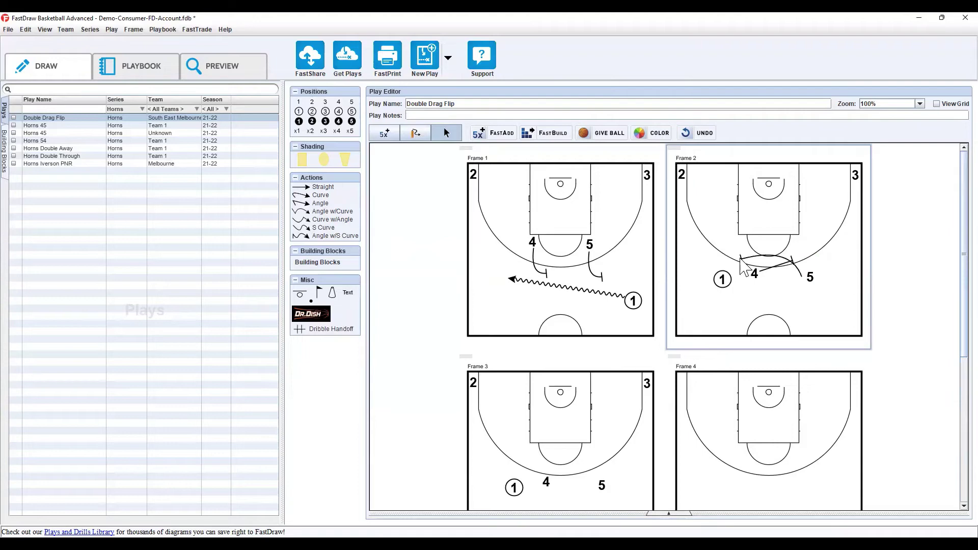
{"action": "left_click", "coordinate": [784, 261]}
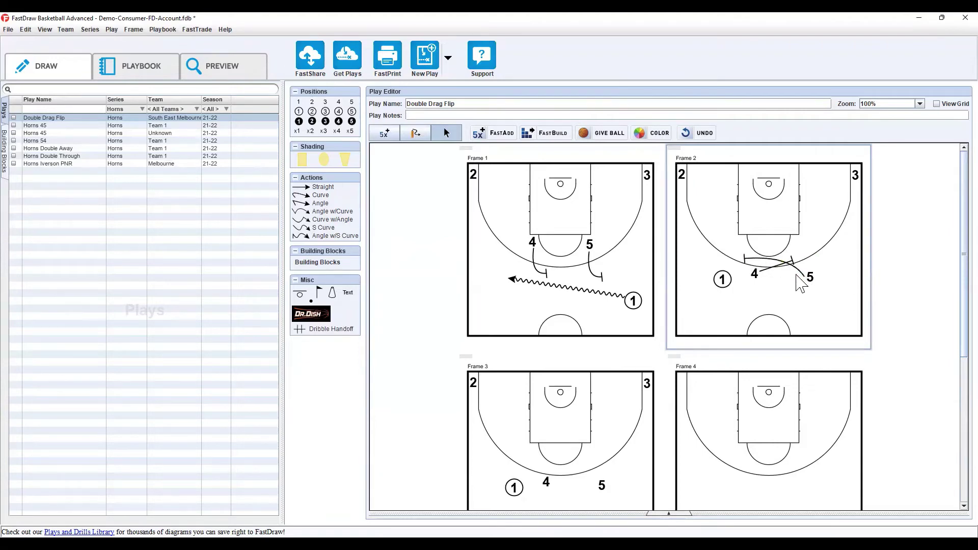
- Draw player 1's dribble past 4 to the basket, plus a straight arrow near 5 and 4's curved cut
{"action": "left_click_drag", "start_coordinate": [315, 198], "coordinate": [723, 284]}
{"action": "left_click", "coordinate": [756, 258]}
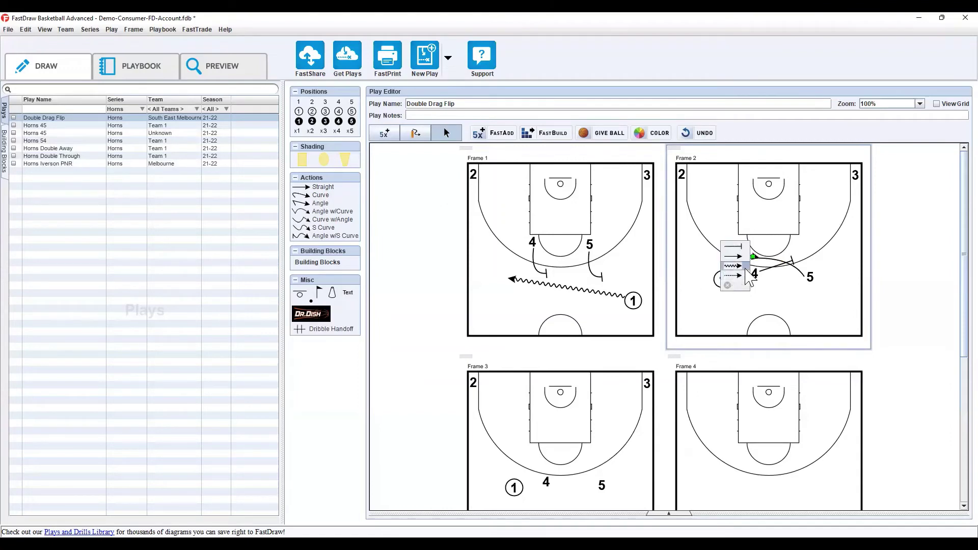
{"action": "left_click_drag", "start_coordinate": [754, 256], "coordinate": [782, 197]}
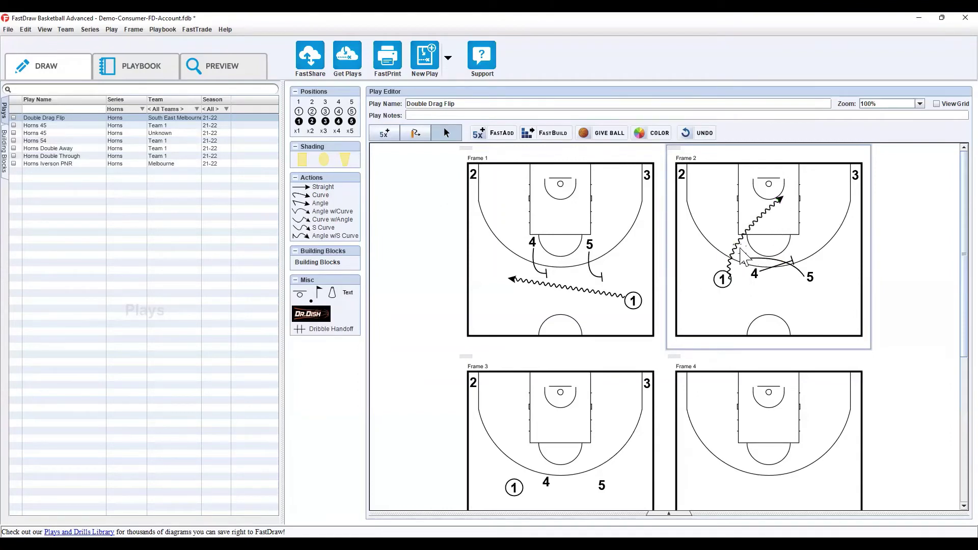
{"action": "left_click_drag", "start_coordinate": [741, 252], "coordinate": [771, 202]}
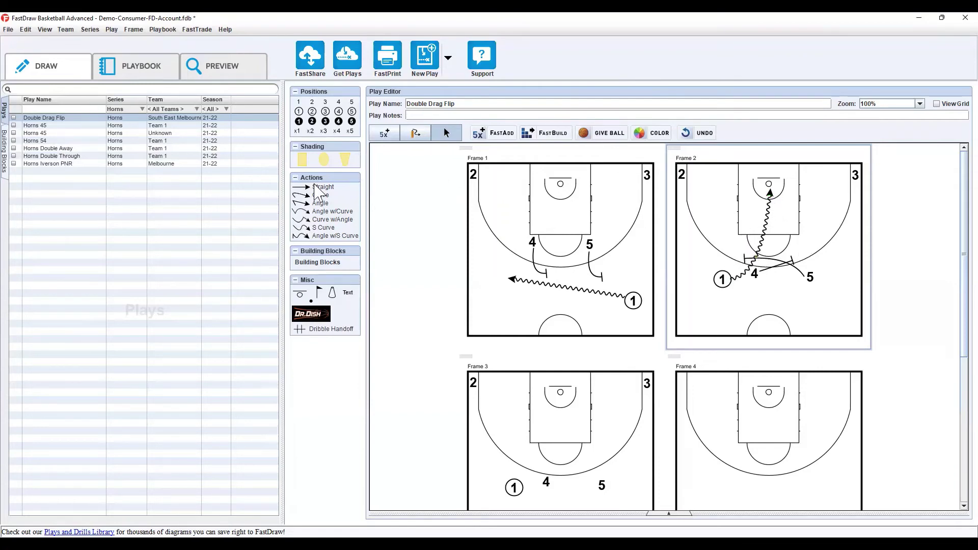
{"action": "left_click_drag", "start_coordinate": [313, 187], "coordinate": [808, 261]}
{"action": "left_click_drag", "start_coordinate": [325, 195], "coordinate": [749, 194]}
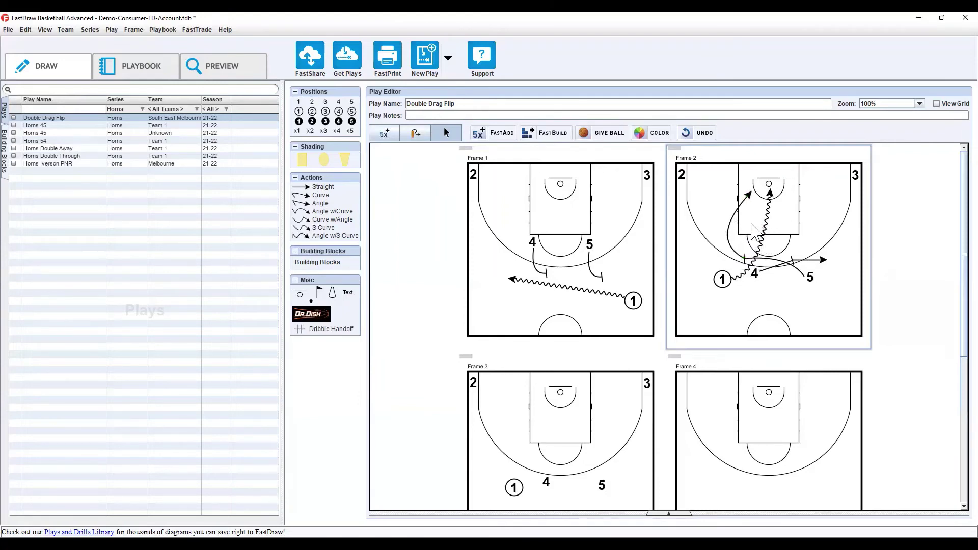
- FastBuild Frame 3 from Frame 2, overwriting it, and nudge player 5 up-left
{"action": "left_click", "coordinate": [547, 135]}
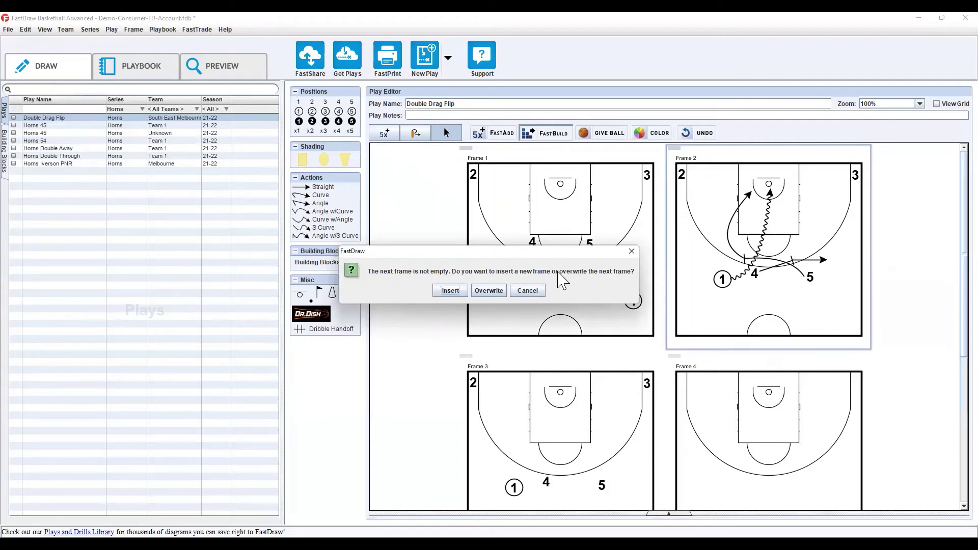
{"action": "left_click", "coordinate": [488, 290]}
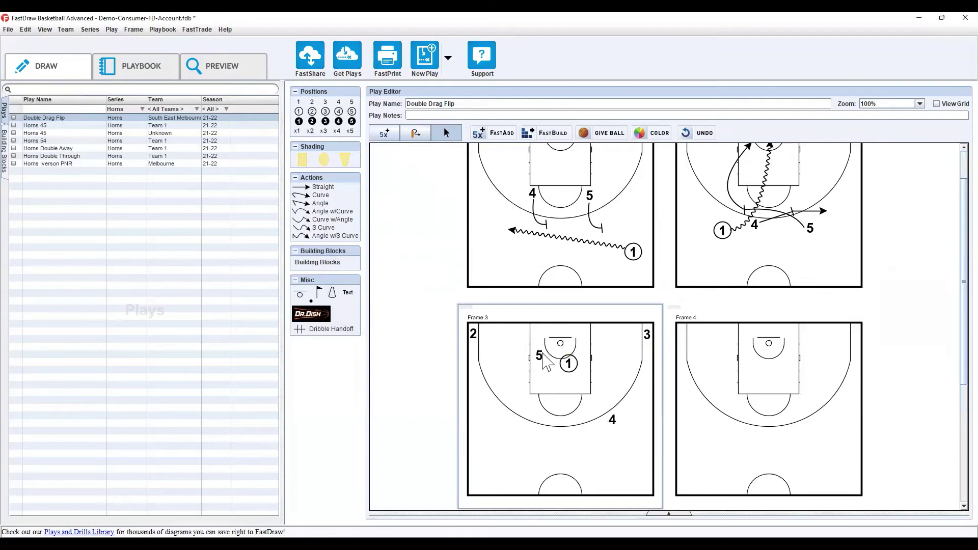
{"action": "left_click_drag", "start_coordinate": [540, 357], "coordinate": [537, 354]}
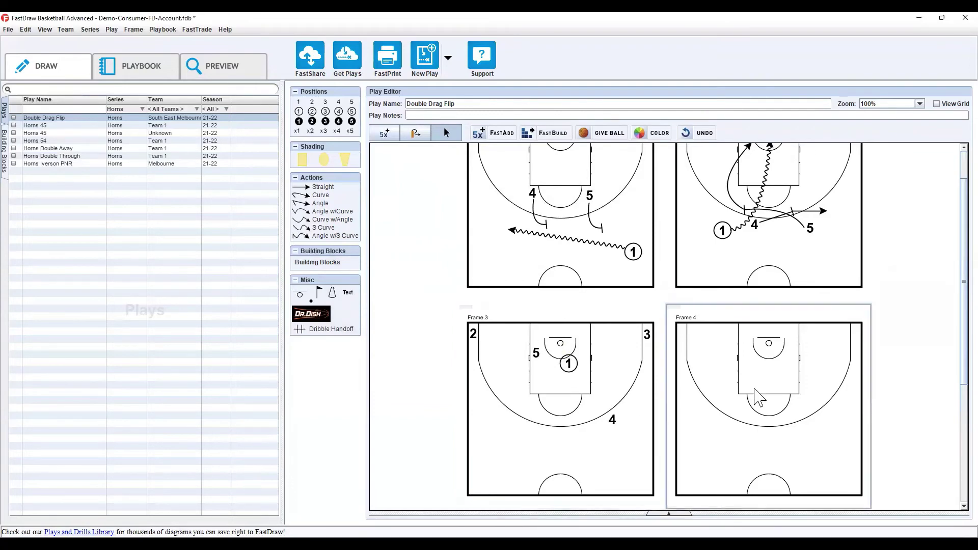
{"action": "scroll", "coordinate": [789, 441], "scroll_direction": "down", "scroll_amount": 3}
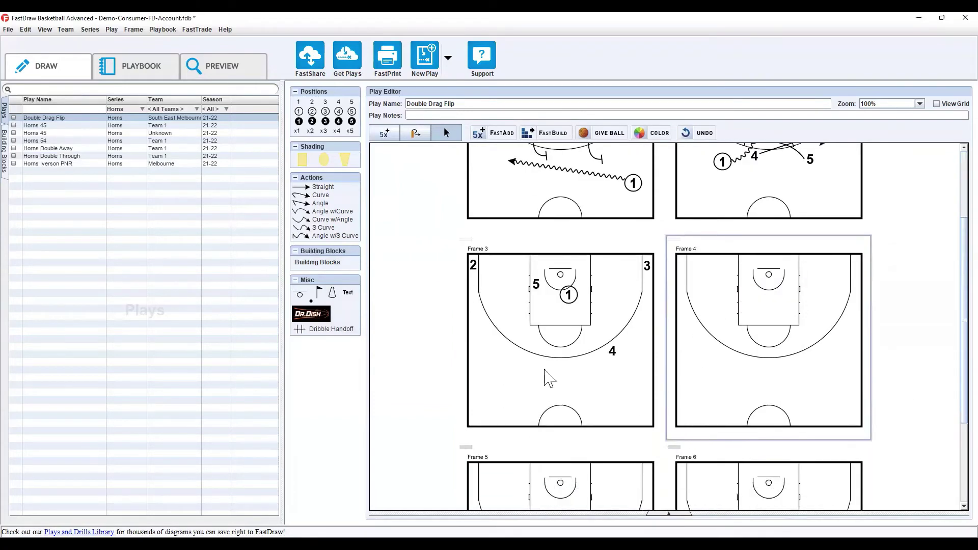
{"action": "scroll", "coordinate": [553, 380], "scroll_direction": "up", "scroll_amount": 5}
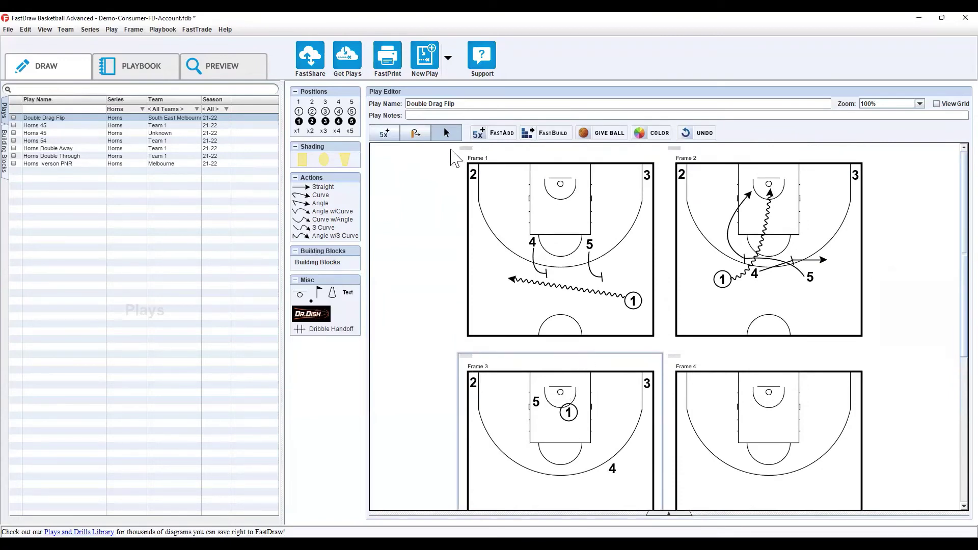
- Delete the dribble line in Frame 1, leaving 4's cut line unchanged
{"action": "left_click", "coordinate": [504, 254]}
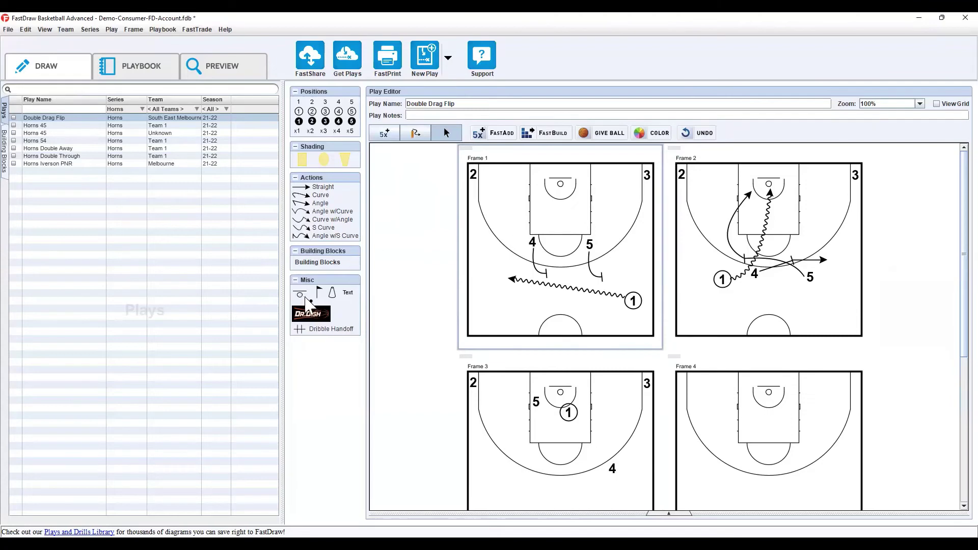
{"action": "mouse_move", "coordinate": [298, 297]}
{"action": "left_mouse_down"}
{"action": "mouse_move", "coordinate": [301, 334]}
{"action": "mouse_move", "coordinate": [580, 320]}
{"action": "mouse_move", "coordinate": [651, 346]}
{"action": "mouse_move", "coordinate": [764, 263]}
{"action": "mouse_move", "coordinate": [558, 293]}
{"action": "mouse_move", "coordinate": [591, 287]}
{"action": "mouse_move", "coordinate": [552, 281]}
{"action": "left_mouse_up"}
{"action": "left_click", "coordinate": [519, 282]}
{"action": "key", "text": "Delete"}
{"action": "right_click", "coordinate": [544, 274]}
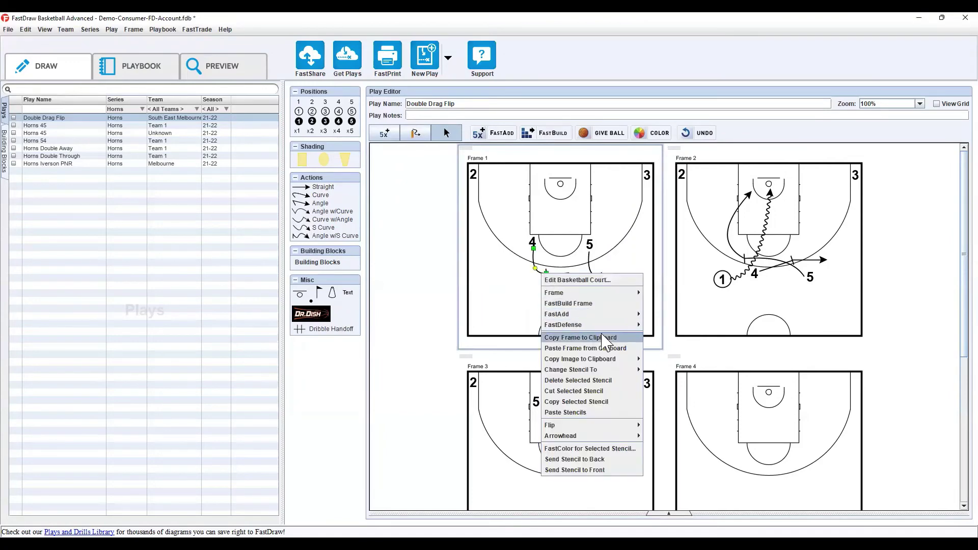
{"action": "mouse_move", "coordinate": [611, 370]}
{"action": "left_click", "coordinate": [646, 341]}
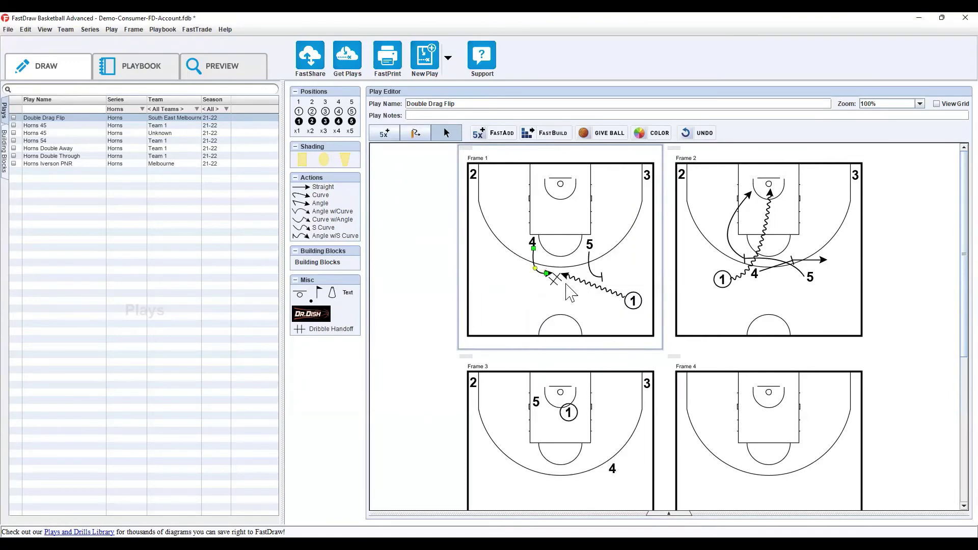
{"action": "left_click", "coordinate": [546, 285]}
- Place cone, flag, hoop and ball icons at Frame 1's lower left, nudging the ball
{"action": "mouse_move", "coordinate": [333, 294]}
{"action": "left_mouse_down"}
{"action": "mouse_move", "coordinate": [492, 305]}
{"action": "mouse_move", "coordinate": [502, 284]}
{"action": "left_mouse_up"}
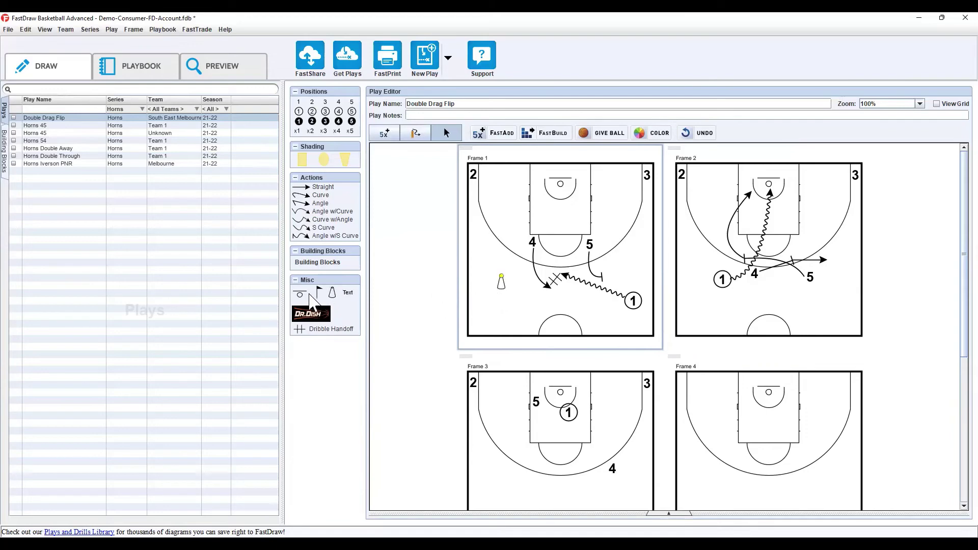
{"action": "mouse_move", "coordinate": [319, 287]}
{"action": "left_mouse_down"}
{"action": "mouse_move", "coordinate": [511, 266]}
{"action": "mouse_move", "coordinate": [489, 257]}
{"action": "mouse_move", "coordinate": [488, 268]}
{"action": "mouse_move", "coordinate": [487, 255]}
{"action": "left_mouse_up"}
{"action": "mouse_move", "coordinate": [300, 296]}
{"action": "left_mouse_down"}
{"action": "mouse_move", "coordinate": [483, 330]}
{"action": "mouse_move", "coordinate": [482, 320]}
{"action": "mouse_move", "coordinate": [463, 319]}
{"action": "mouse_move", "coordinate": [487, 322]}
{"action": "mouse_move", "coordinate": [479, 317]}
{"action": "left_mouse_up"}
{"action": "left_click_drag", "start_coordinate": [312, 302], "coordinate": [504, 318]}
{"action": "left_click", "coordinate": [498, 309]}
{"action": "mouse_move", "coordinate": [498, 309]}
{"action": "left_mouse_down"}
{"action": "mouse_move", "coordinate": [506, 306]}
{"action": "mouse_move", "coordinate": [484, 305]}
{"action": "left_mouse_up"}
- Add a text note in Frame 2 reading '4 pop every time - do not enter 3pt line'
{"action": "left_click_drag", "start_coordinate": [346, 294], "coordinate": [738, 308]}
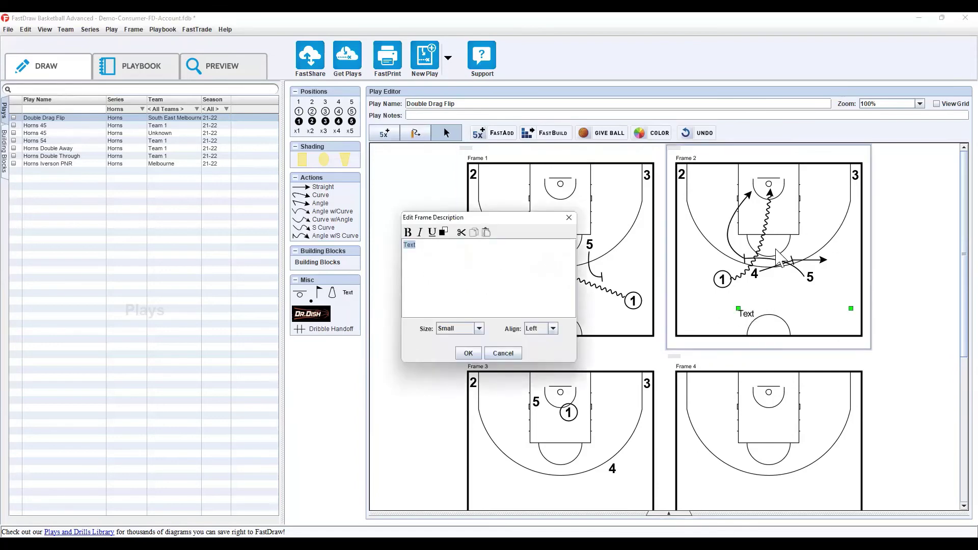
{"action": "left_click", "coordinate": [438, 267]}
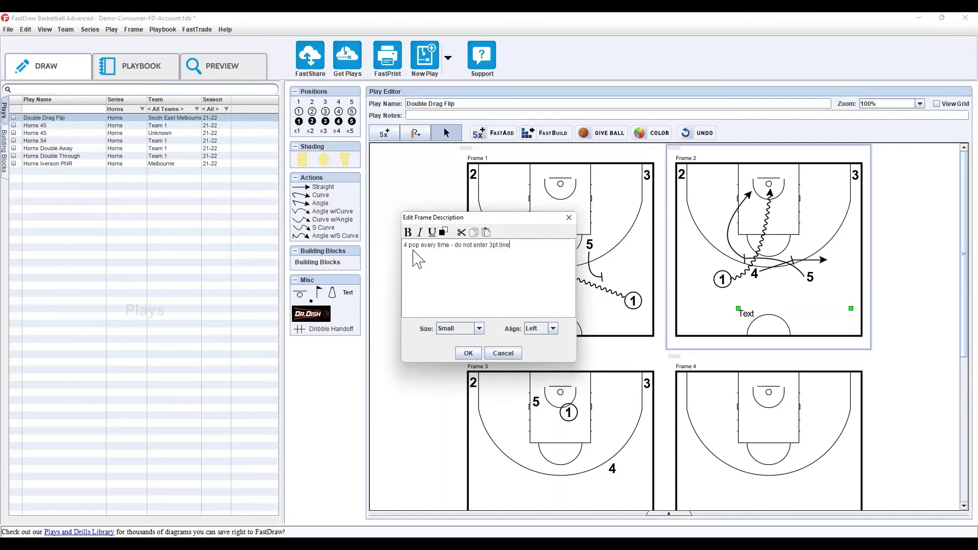
{"action": "left_click", "coordinate": [468, 353]}
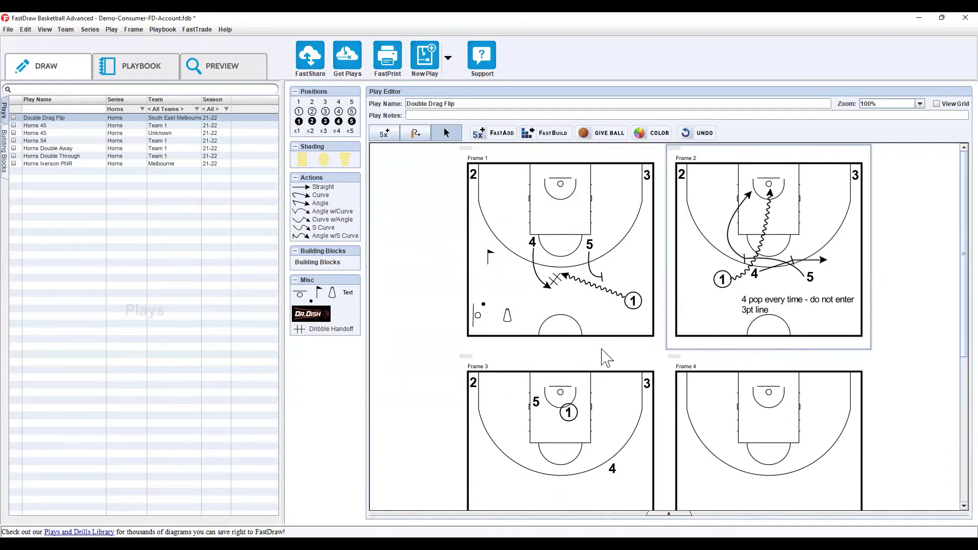
- Caption Frame 2 '4 away screen for 5, 5 sprint to on ball for PNR' and shift its note left
{"action": "double_click", "coordinate": [712, 348]}
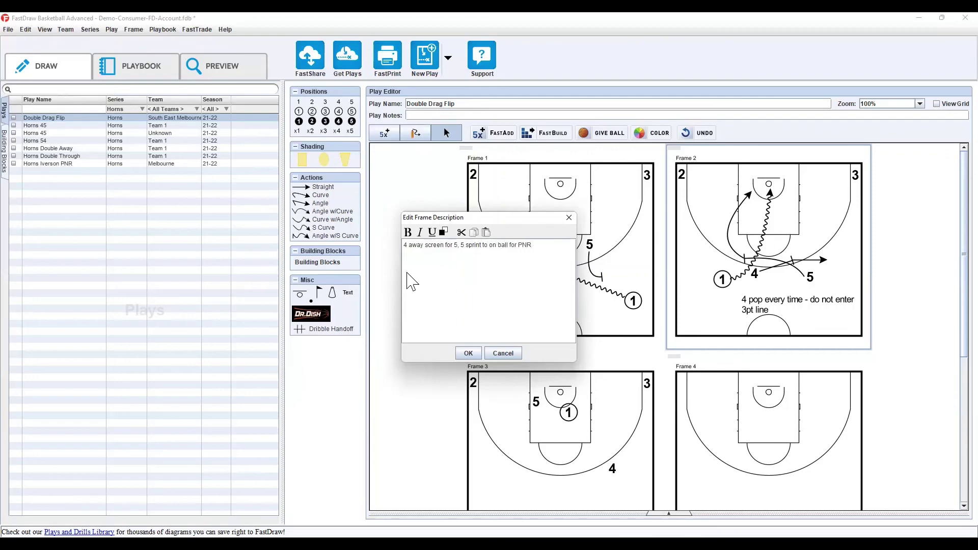
{"action": "left_click", "coordinate": [469, 353]}
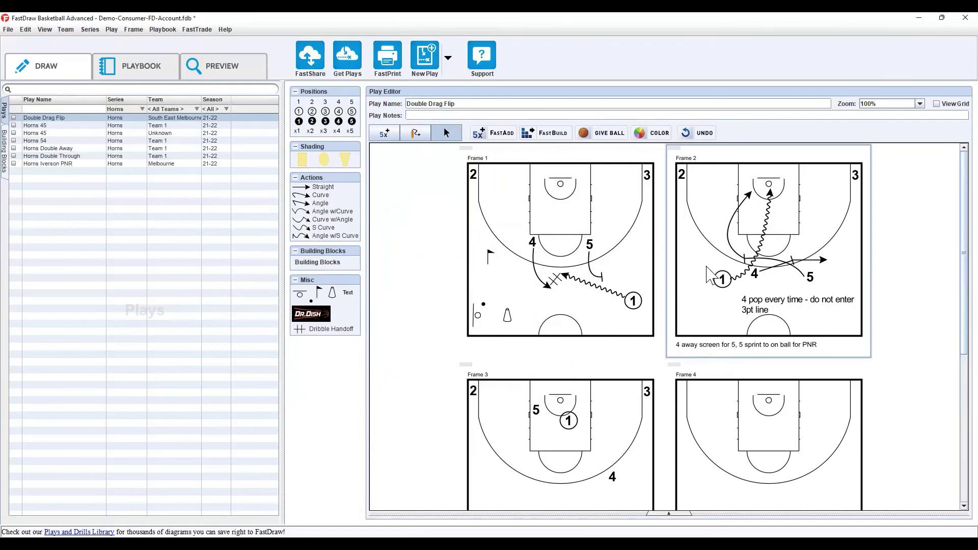
{"action": "left_click_drag", "start_coordinate": [769, 310], "coordinate": [769, 306]}
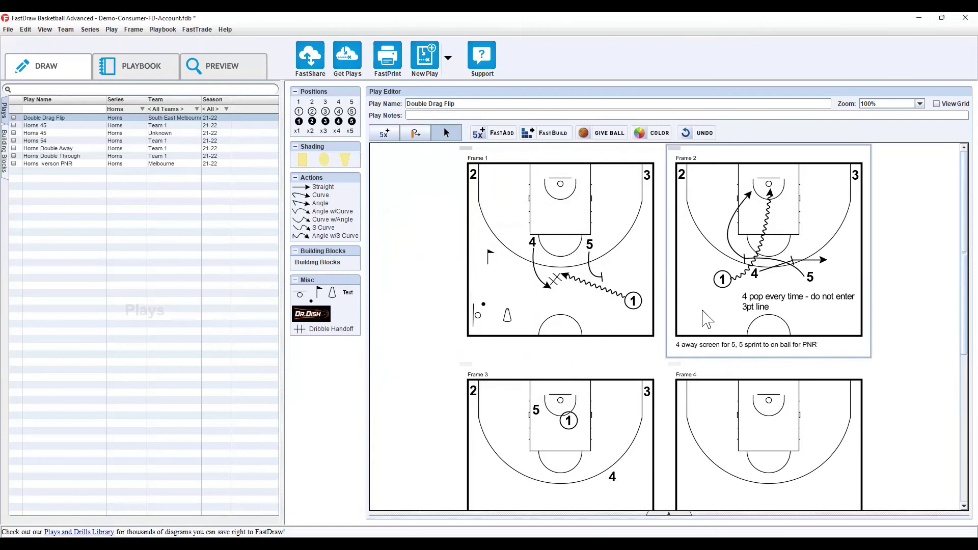
{"action": "left_click", "coordinate": [760, 301]}
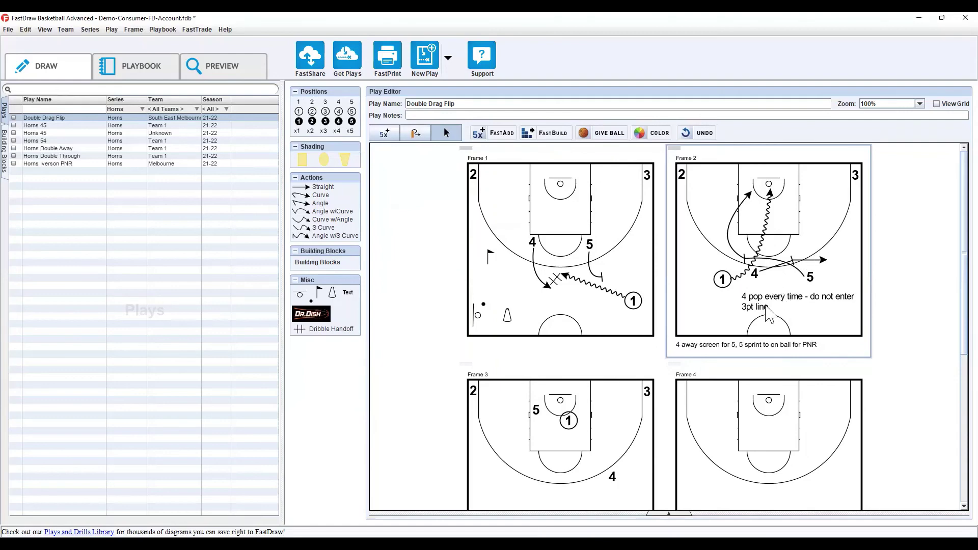
{"action": "left_click_drag", "start_coordinate": [765, 304], "coordinate": [731, 307]}
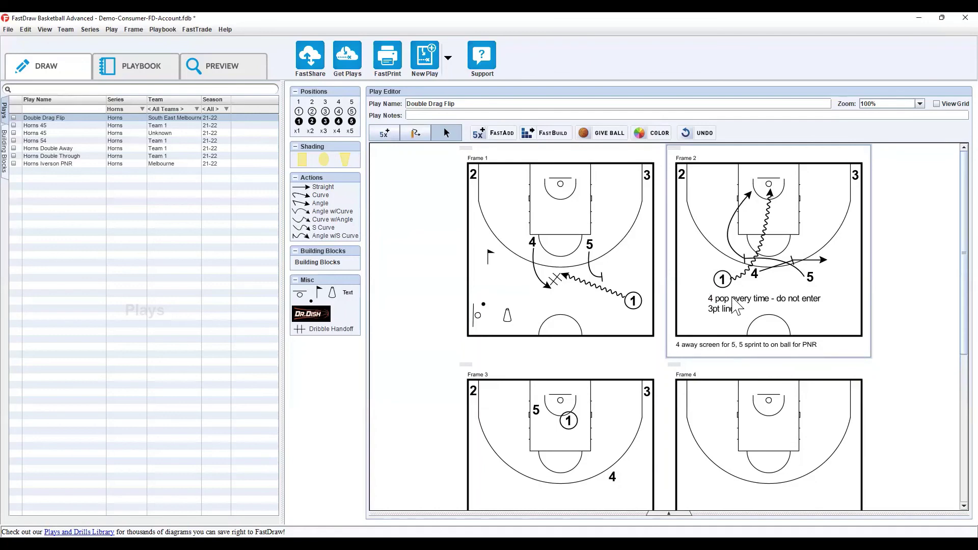
{"action": "left_click_drag", "start_coordinate": [735, 308], "coordinate": [728, 312]}
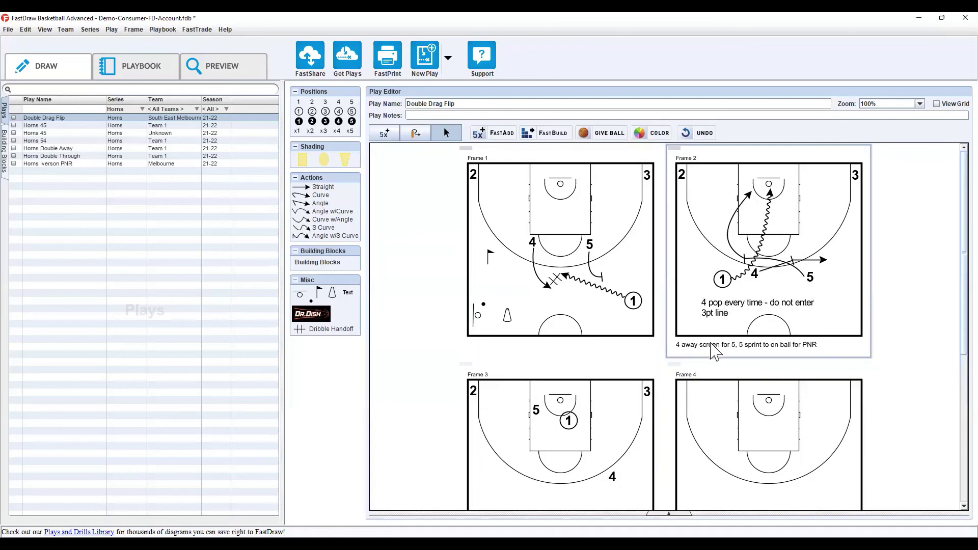